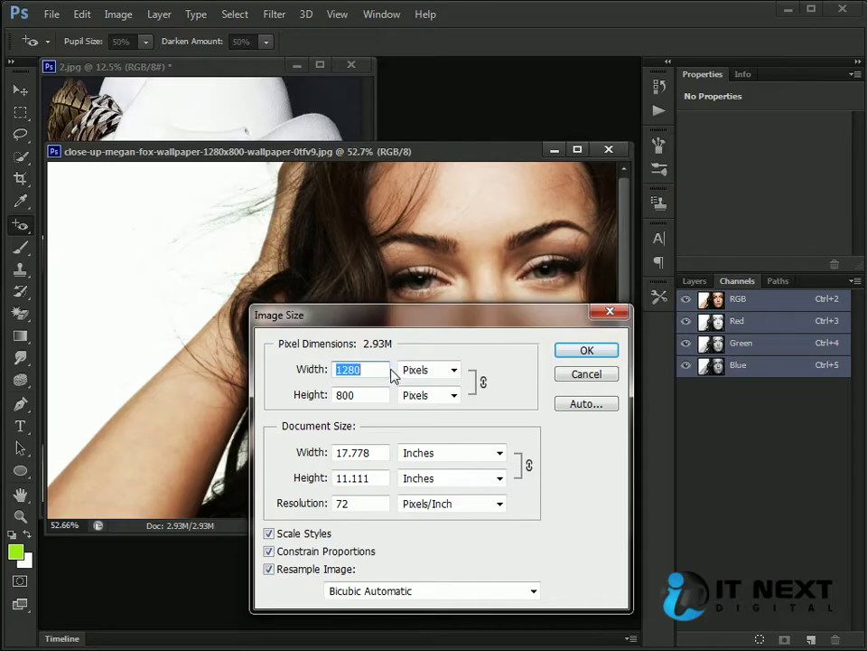
click(389, 370)
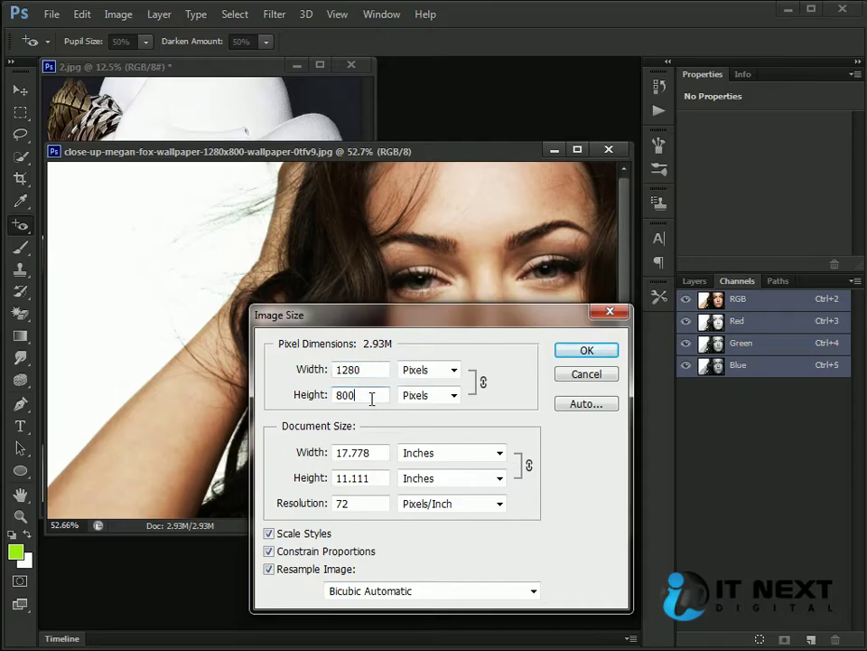
click(372, 398)
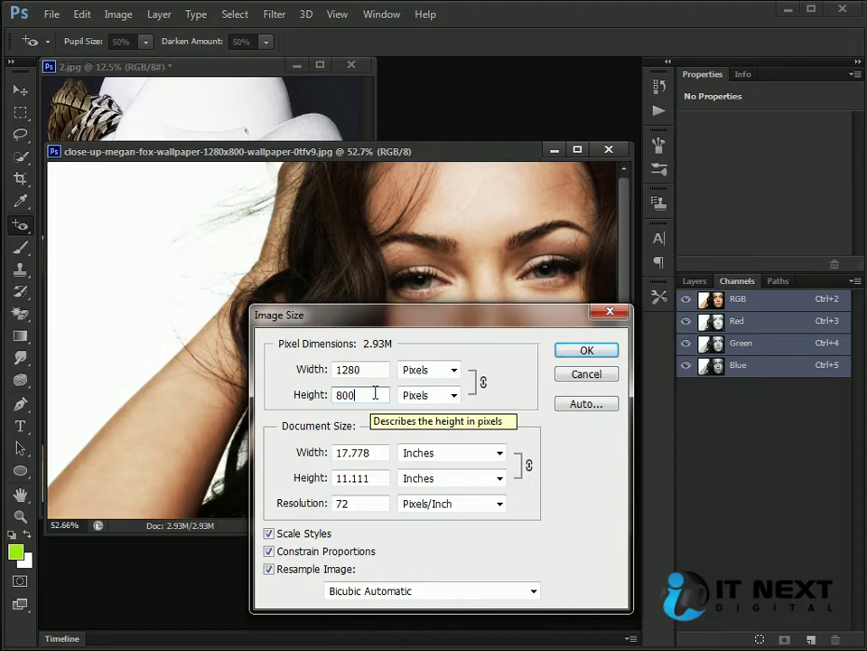
click(377, 368)
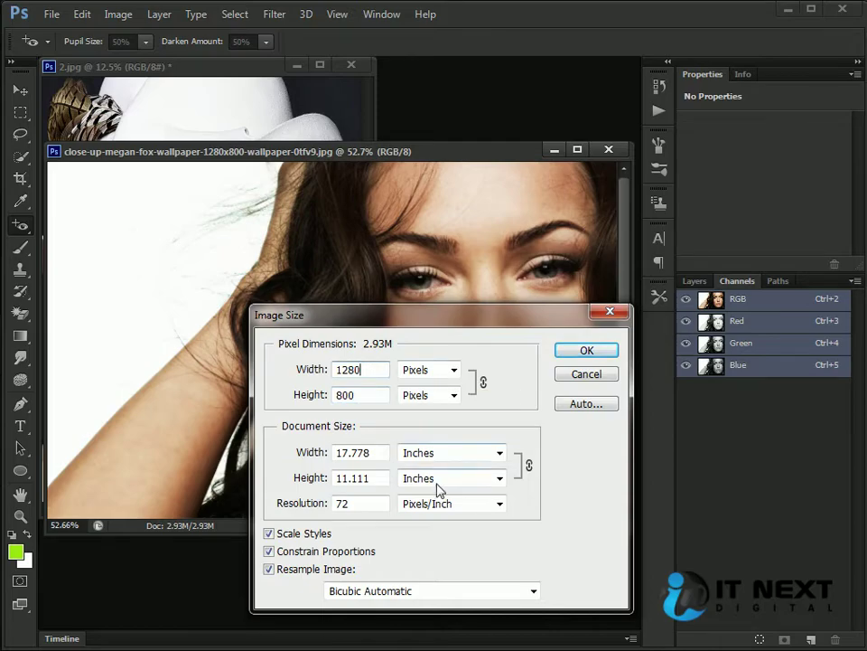
click(358, 502)
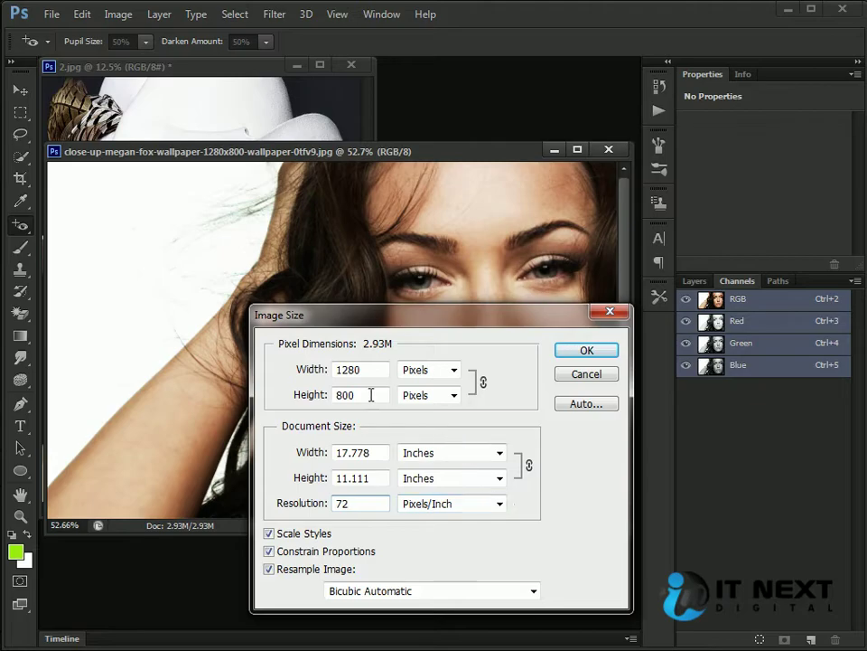
- Resize the portrait to 1500 pixels wide with proportions constrained, and undo the resize
double_click(376, 367)
text(1500)
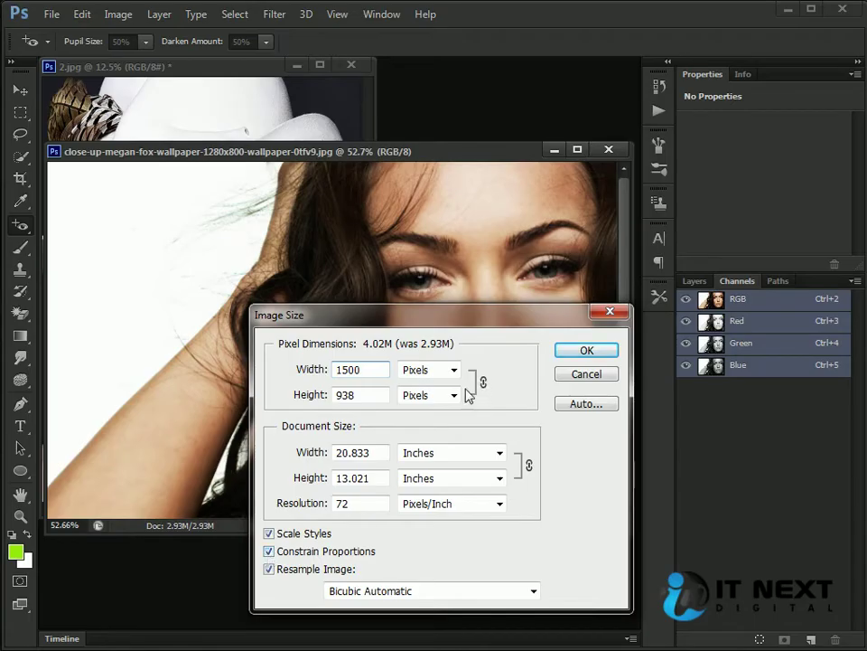
click(369, 395)
click(589, 351)
drag(552, 393, 287, 287)
key(ctrl+z)
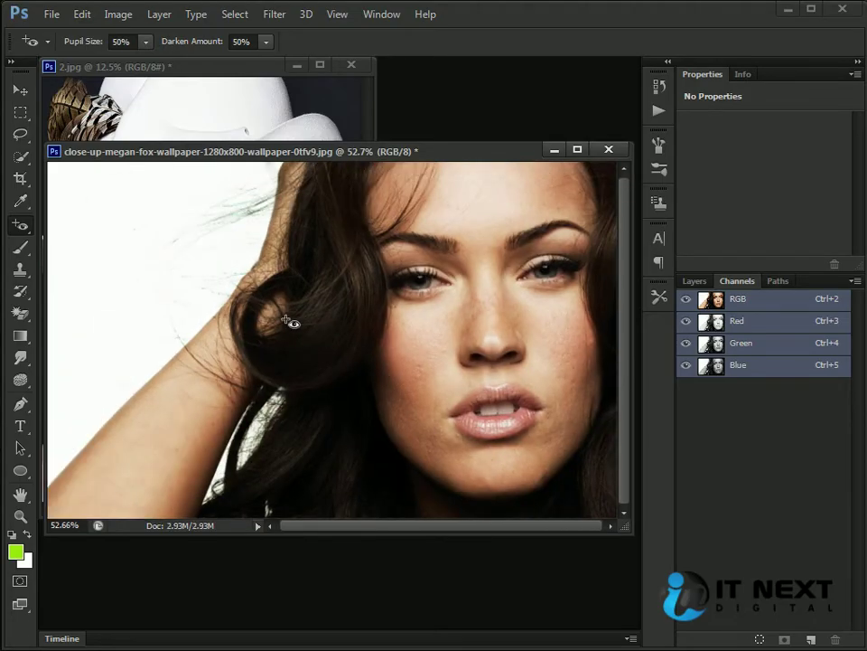
- Resize the portrait using automatic resolution with a 133 lines/inch screen and Best quality
click(118, 14)
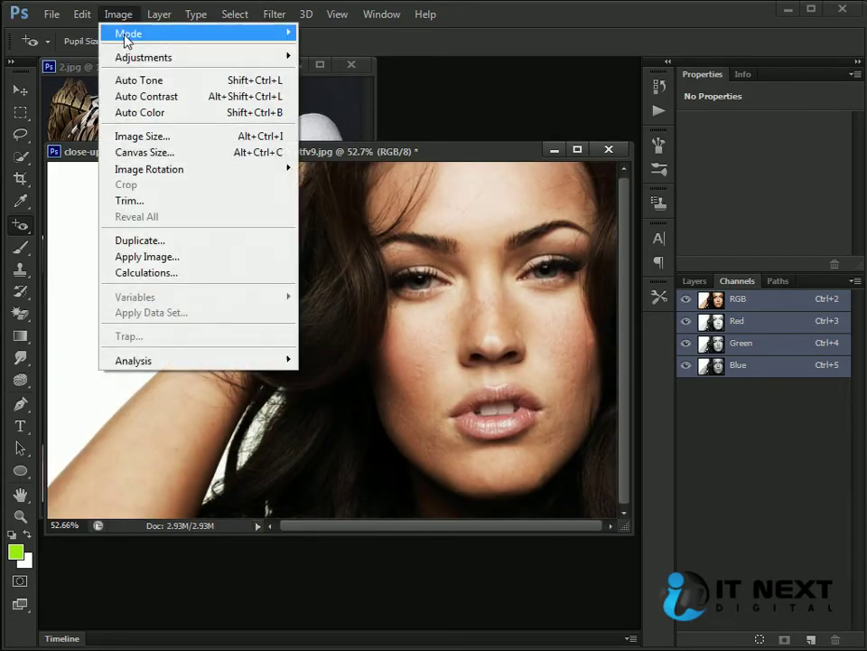
click(190, 138)
click(591, 405)
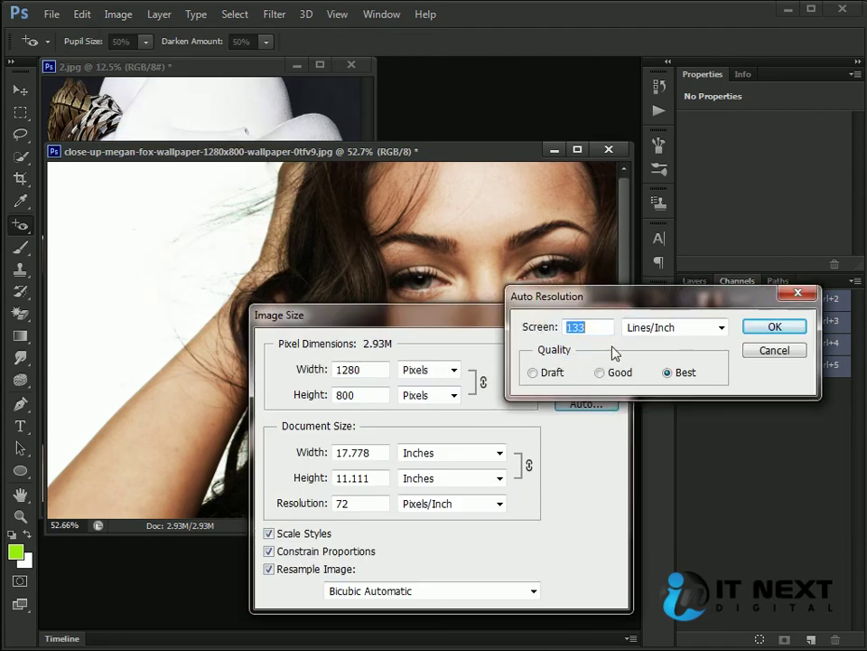
click(342, 454)
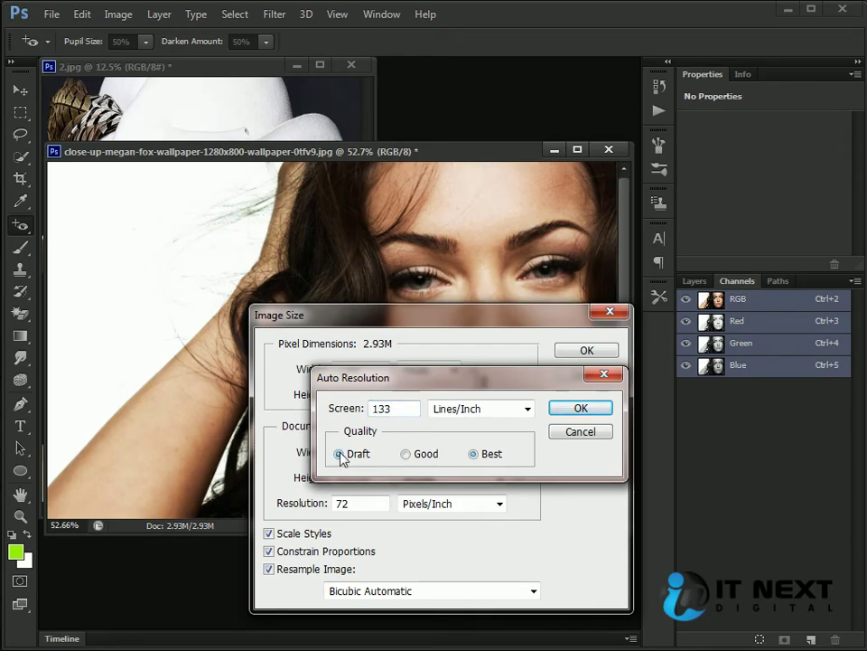
click(420, 457)
click(483, 457)
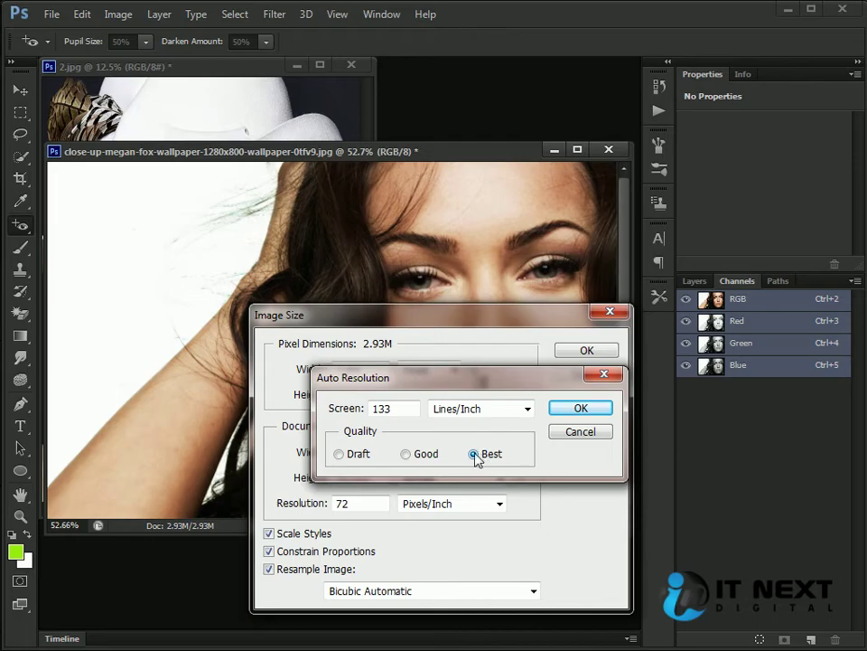
click(579, 409)
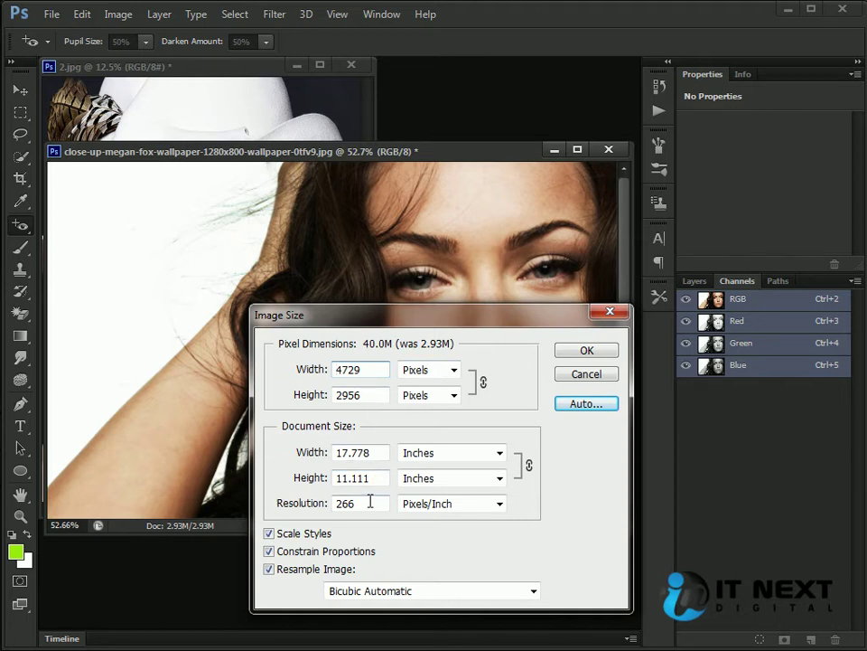
click(586, 350)
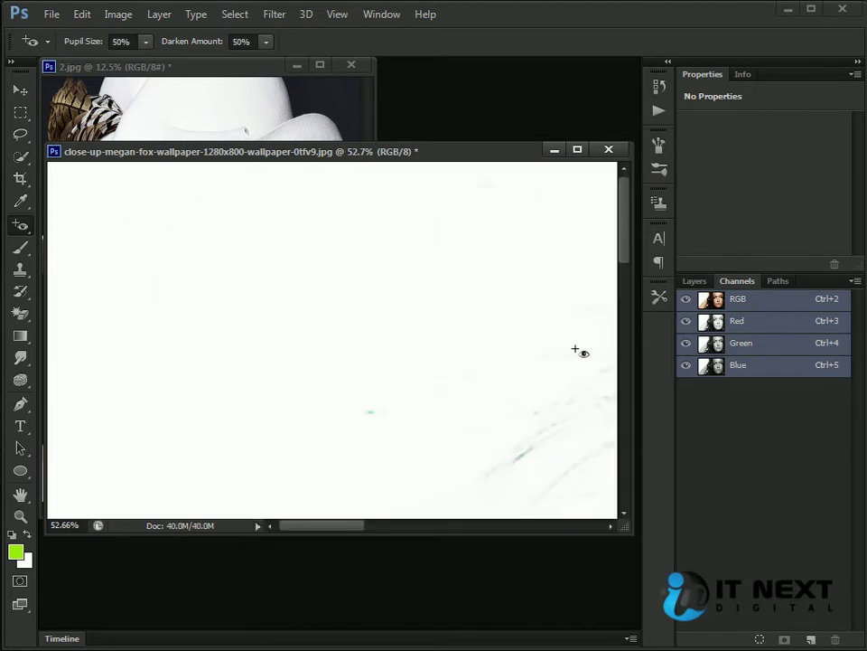
- Undo the automatic-resolution resize of the portrait
drag(562, 385, 415, 259)
key(ctrl+minus)
key(ctrl+minus)
key(ctrl+minus)
key(ctrl+minus)
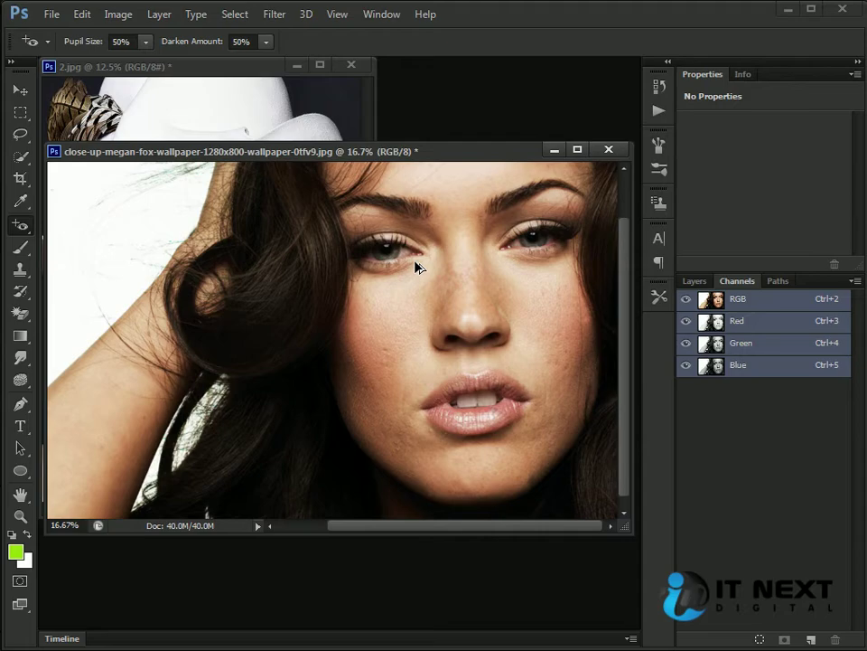
key(ctrl+z)
key(ctrl+plus)
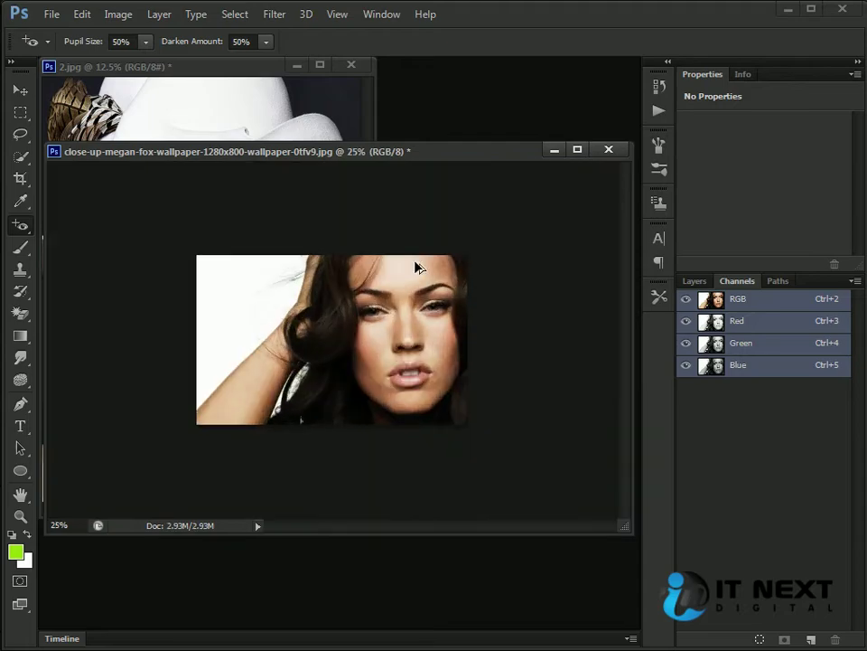
- Resample the portrait to a resolution of 300 pixels/inch, and undo the change
key(ctrl+alt+i)
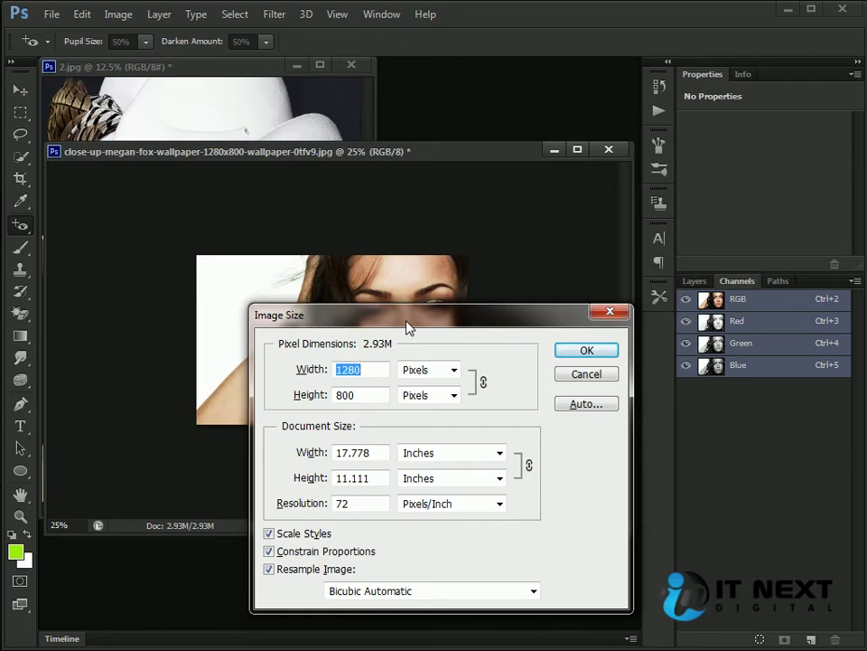
drag(409, 327, 355, 289)
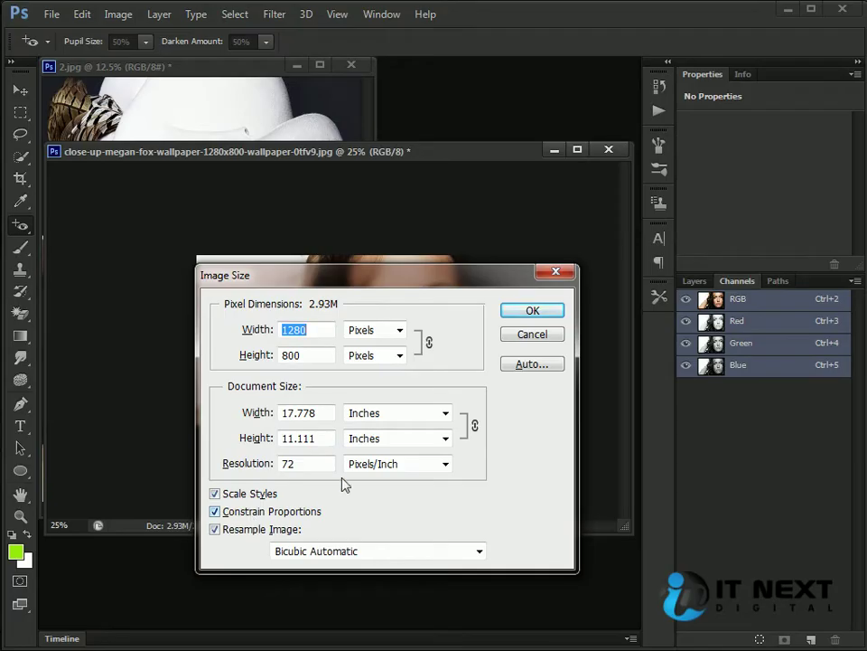
double_click(316, 463)
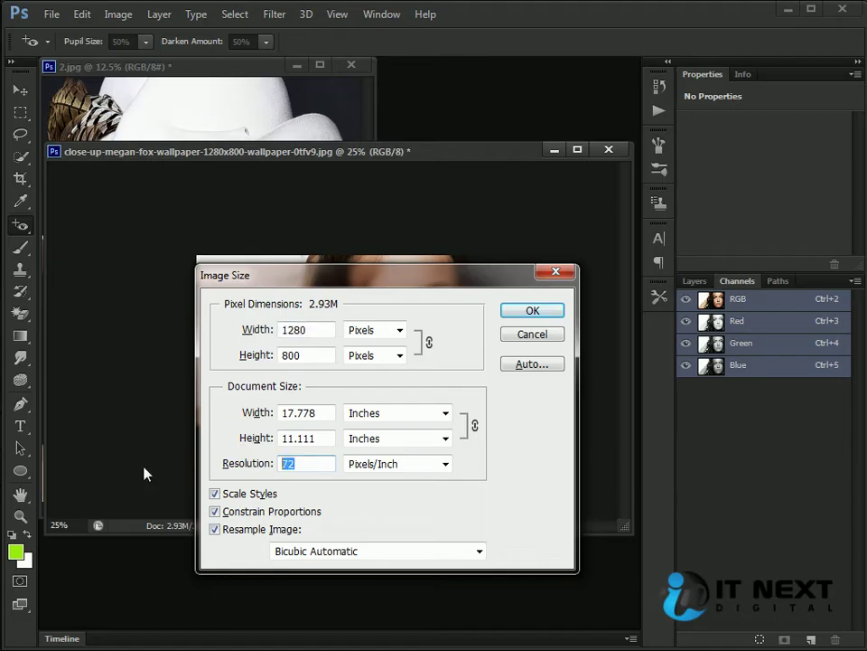
text(300)
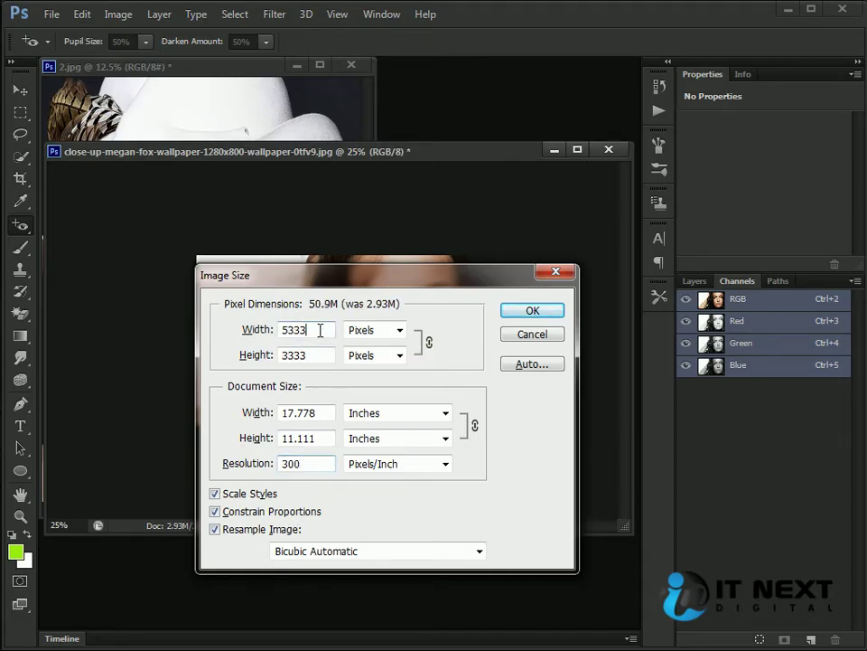
click(322, 360)
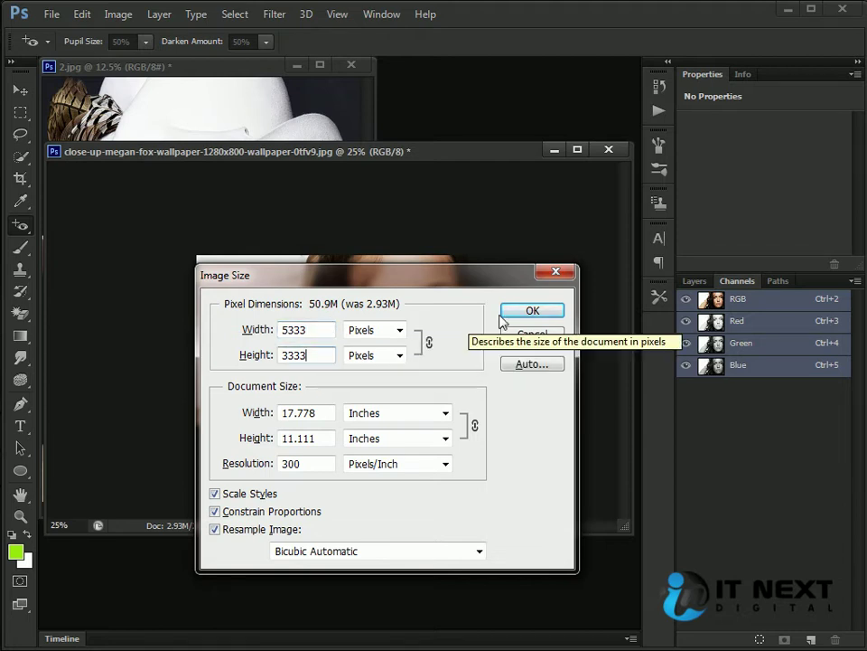
click(518, 309)
drag(552, 327, 208, 269)
key(ctrl+z)
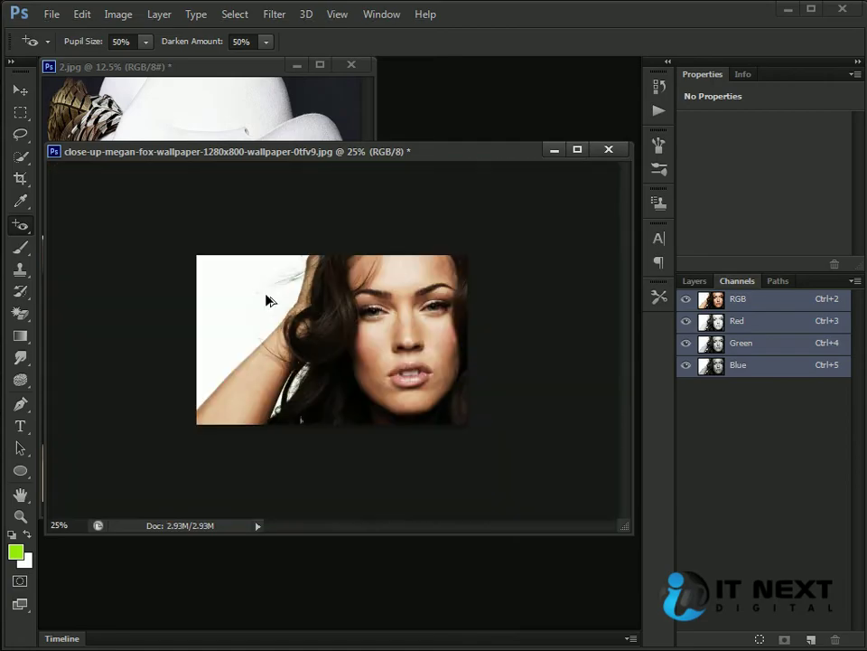
- Turn off image resampling and set the portrait's document width to 20 inches
key(ctrl+alt+i)
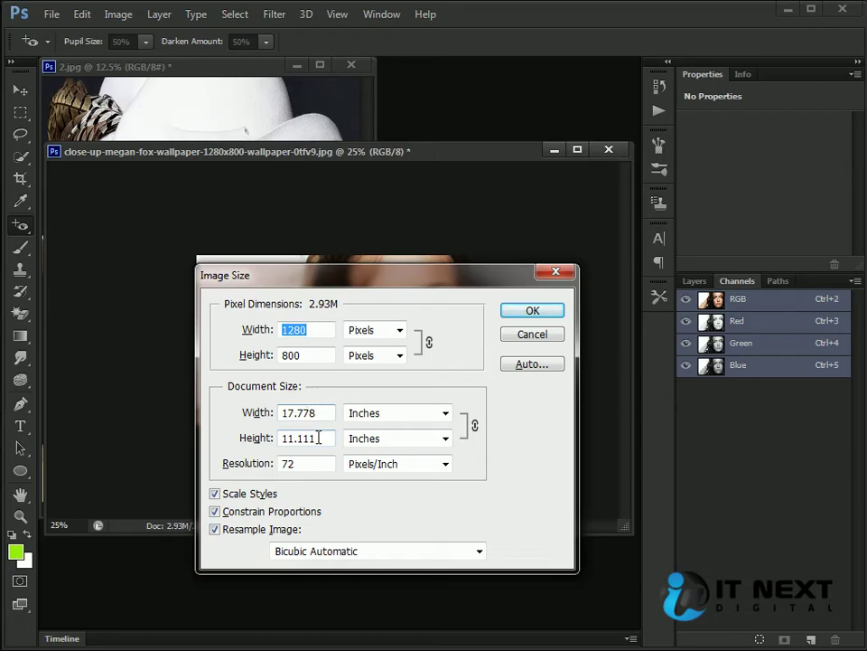
click(303, 354)
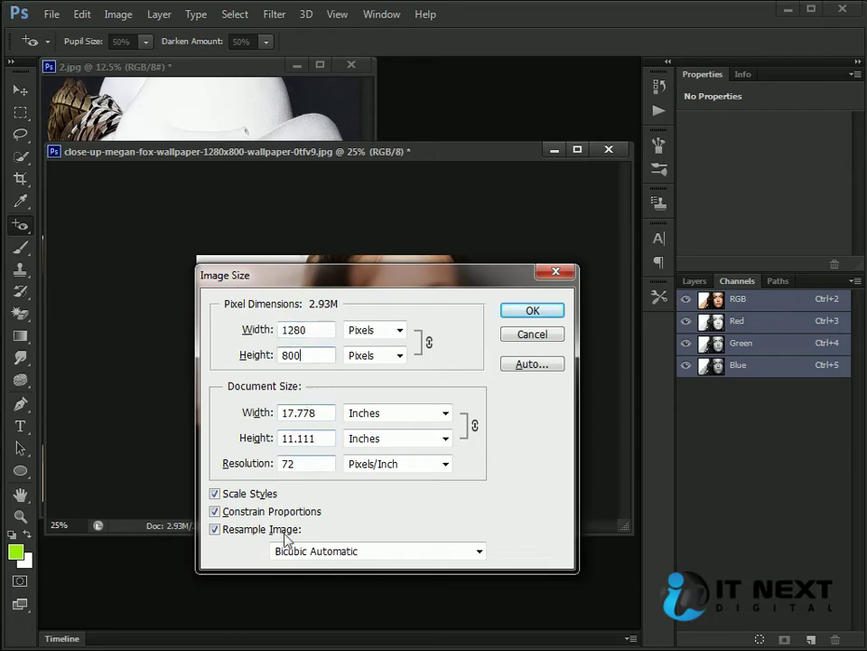
click(232, 531)
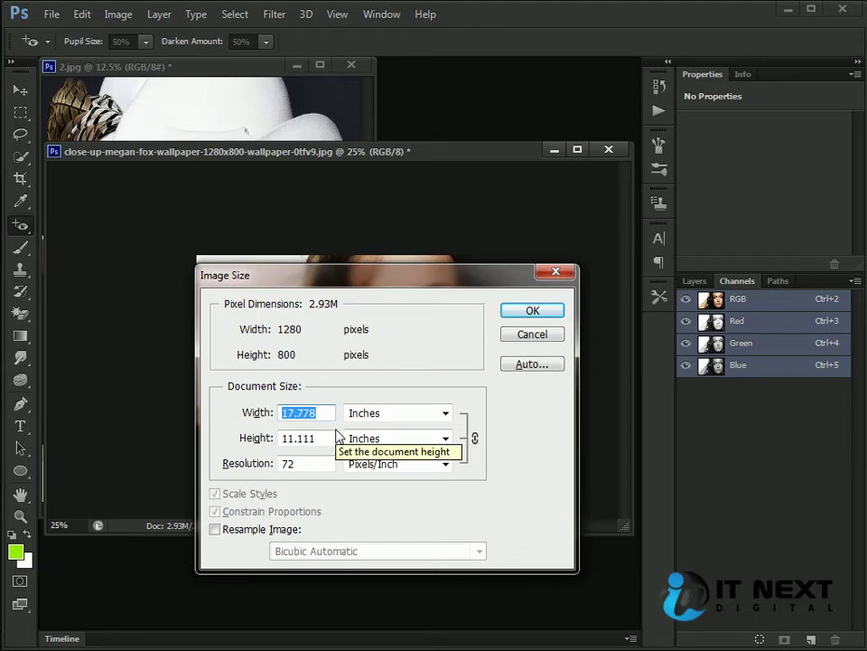
text(20)
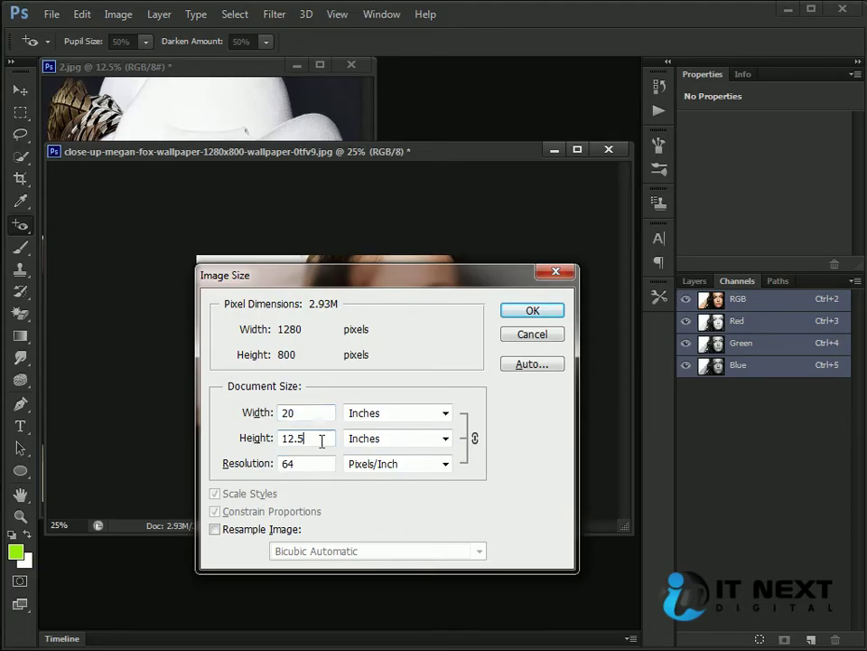
click(553, 313)
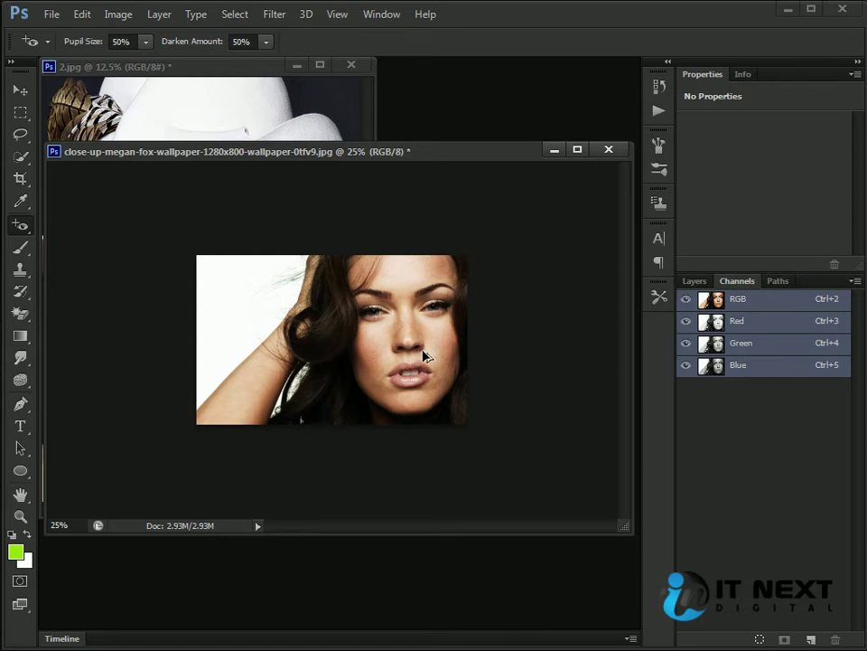
- In the image size settings, enable Resample Image and Scale Styles and turn off Constrain Proportions
key(ctrl+alt+i)
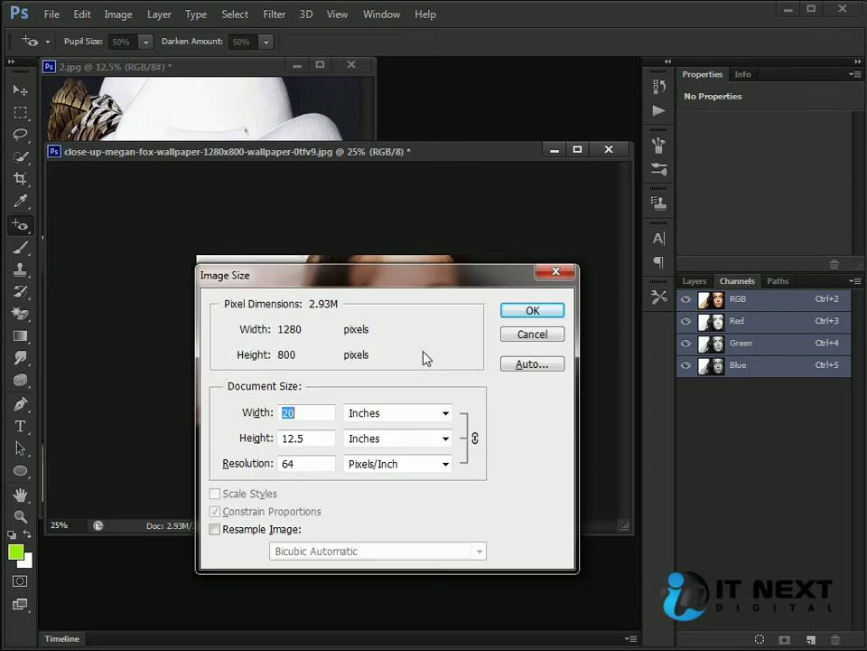
click(250, 528)
click(250, 495)
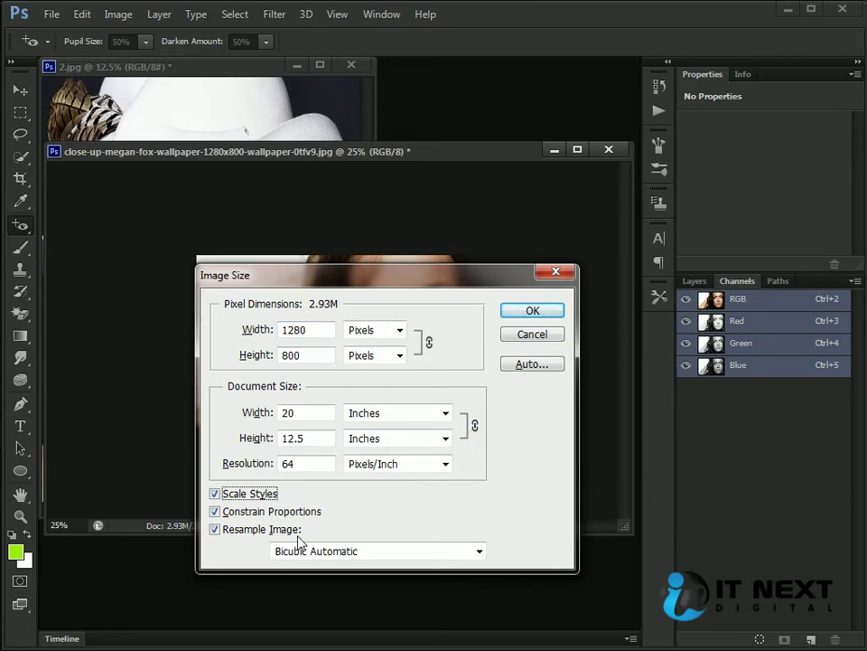
click(245, 516)
- Stretch the portrait to 2000 pixels wide without changing its height, and undo the stretch
double_click(322, 329)
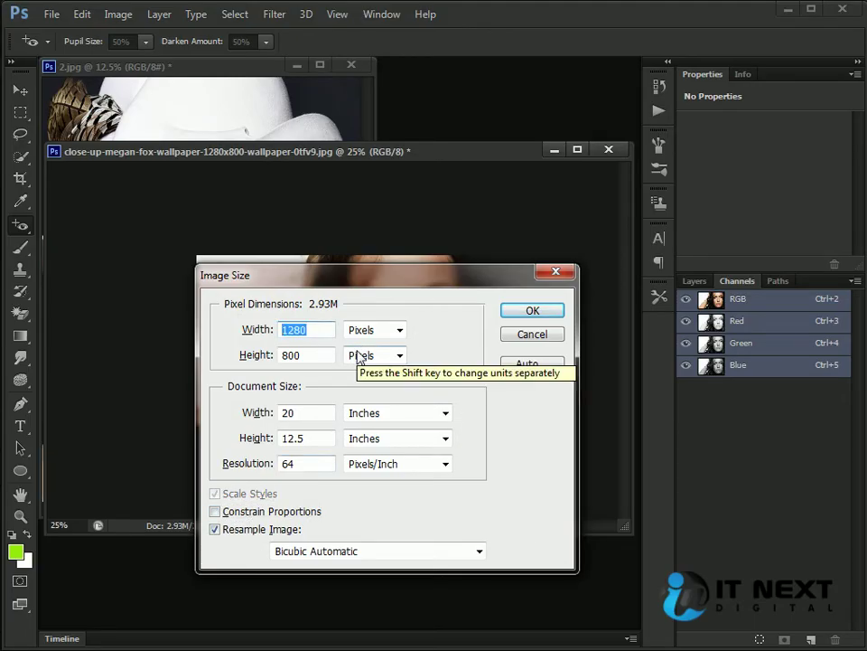
text(20)
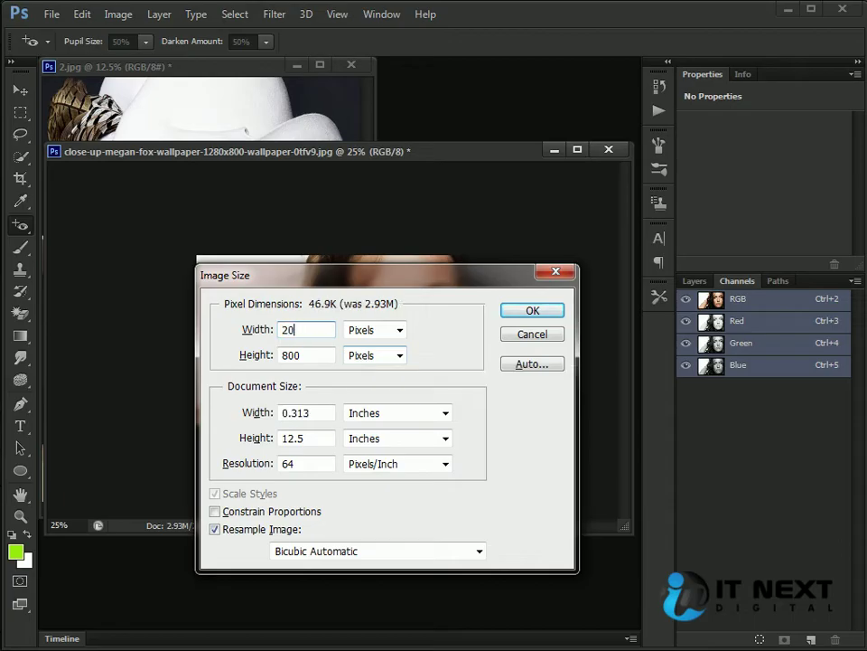
text(020)
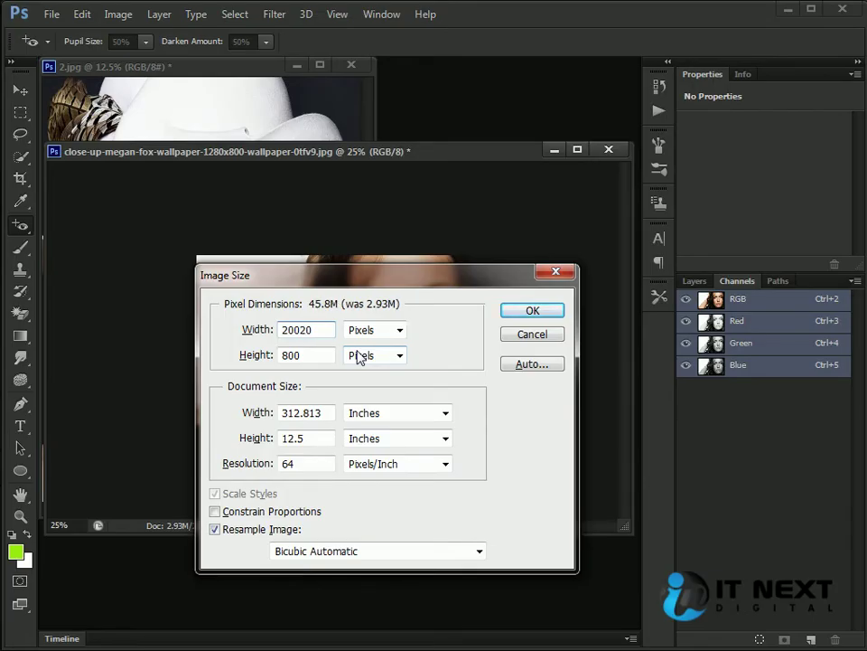
key(BackSpace)
key(BackSpace)
text(0)
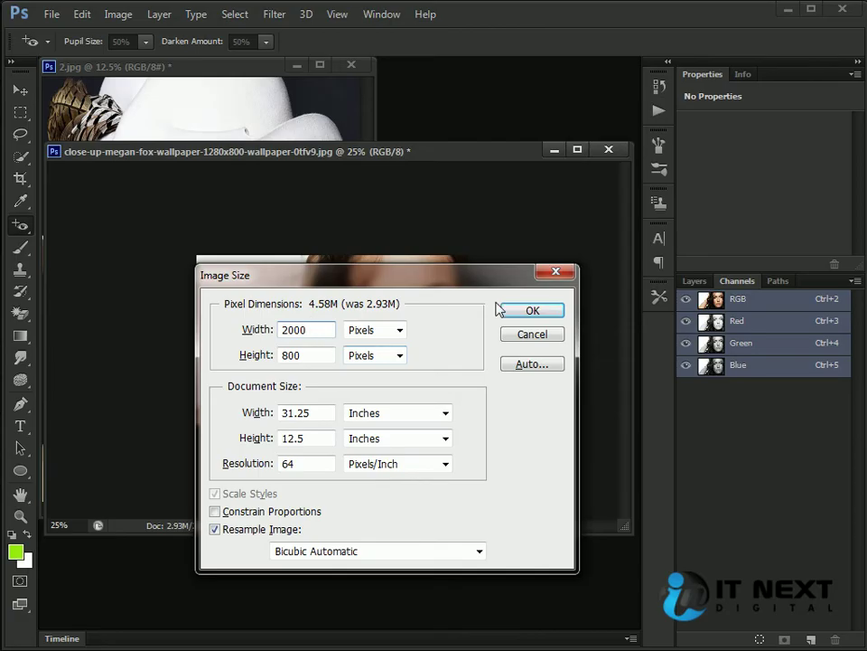
click(532, 310)
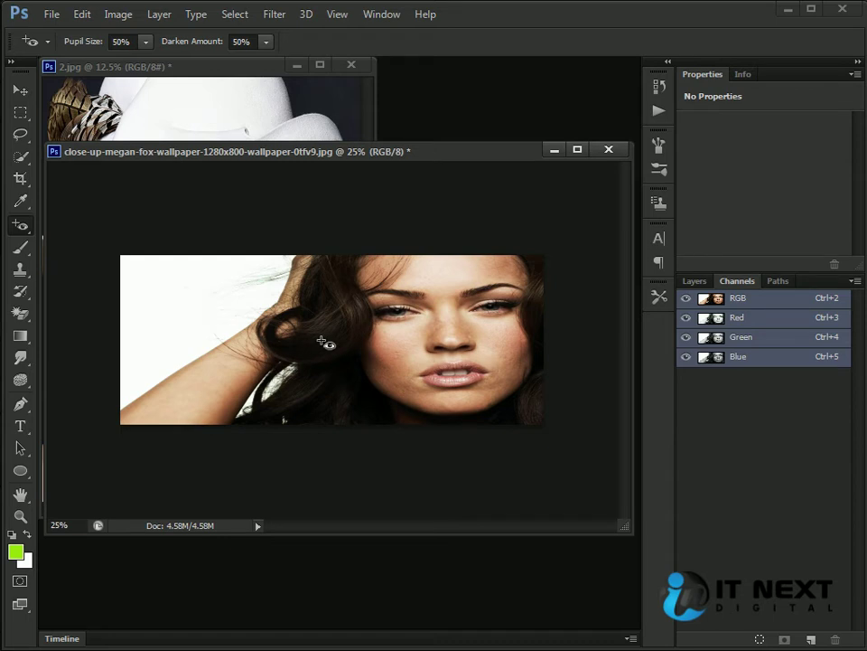
key(ctrl+z)
- Resize the portrait to a document width of 15 inches with Scale Styles enabled and proportions constrained, and undo the resize
click(125, 14)
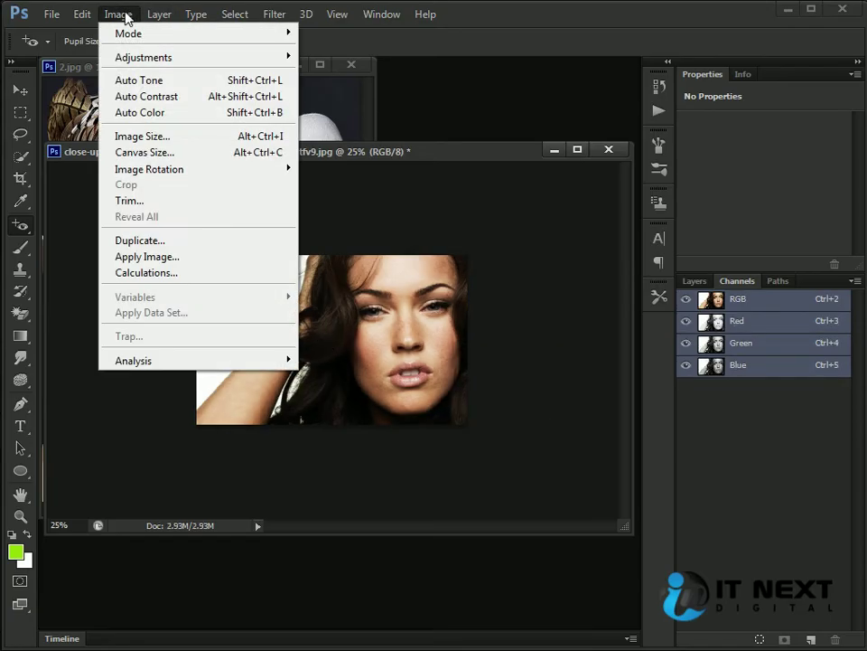
click(180, 145)
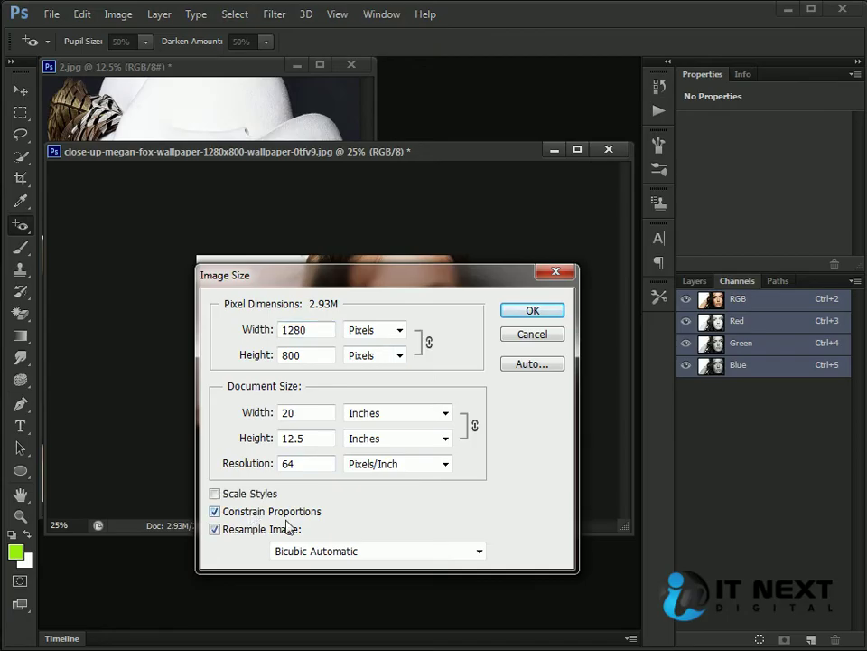
click(214, 493)
drag(422, 278, 523, 289)
double_click(395, 339)
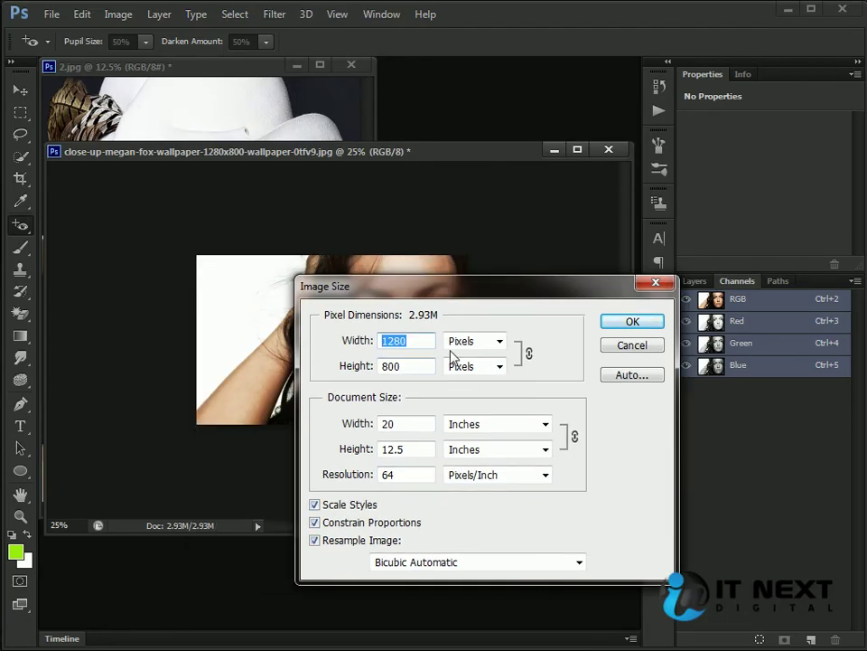
drag(422, 423, 307, 425)
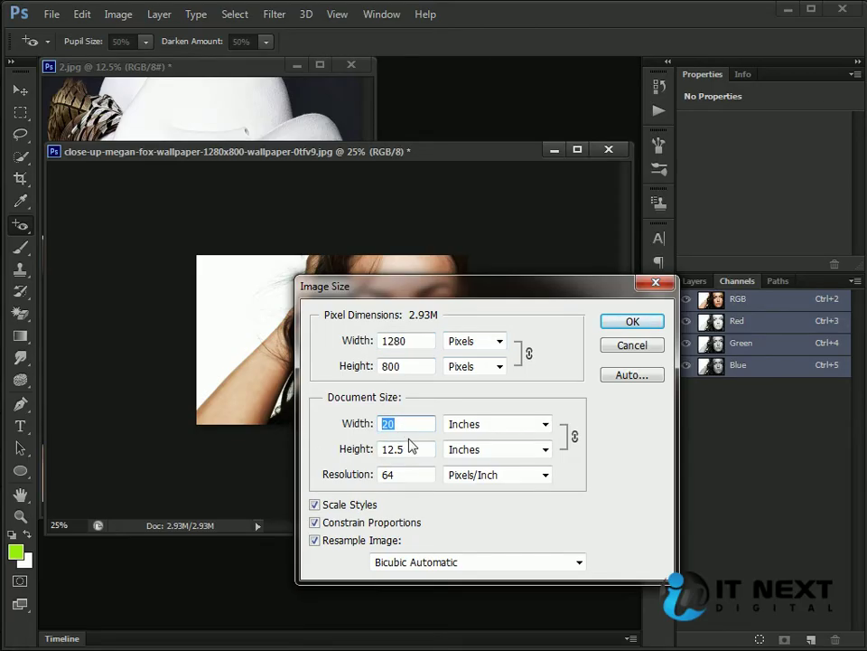
text(15)
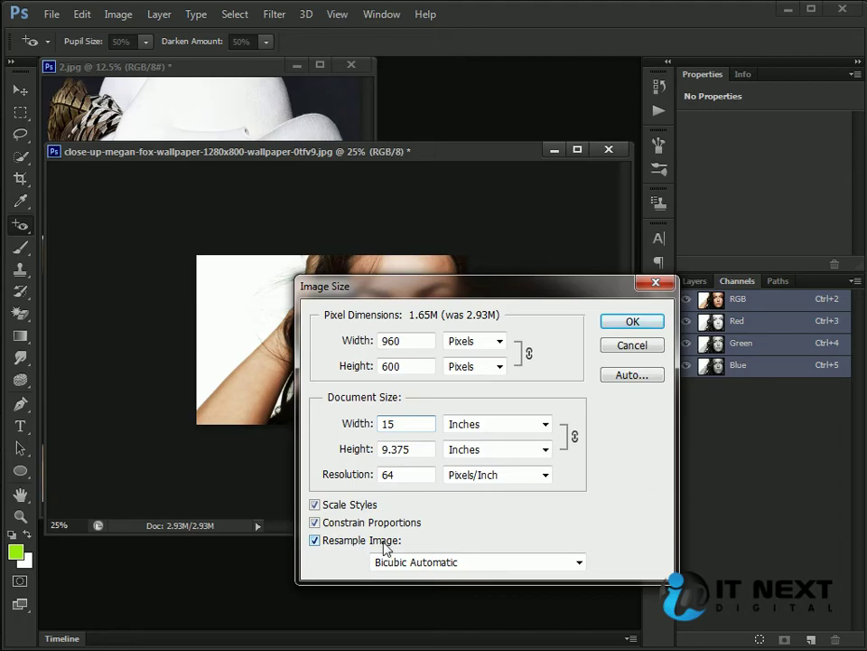
click(628, 321)
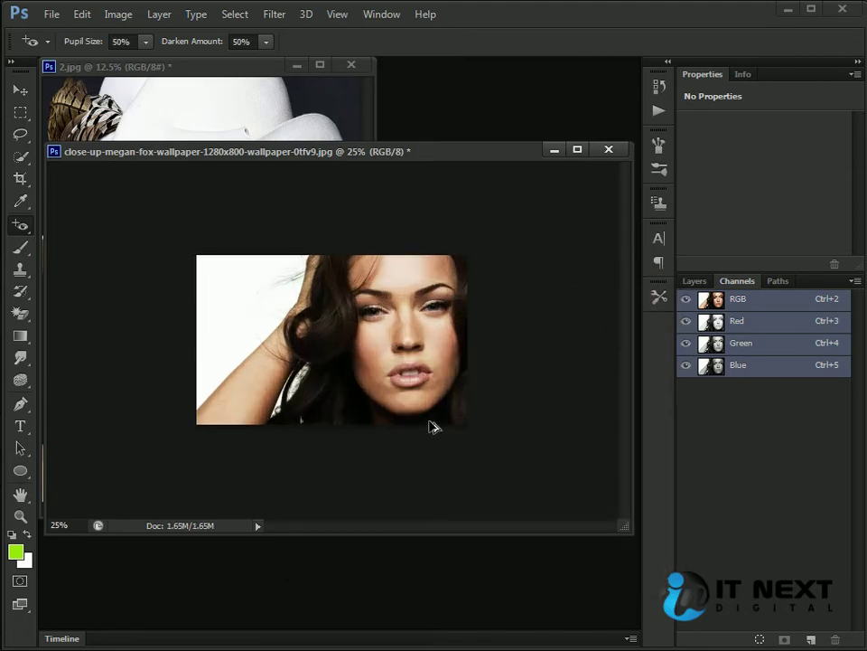
- In the portrait's canvas size settings, try several corner and edge anchors and settle on the bottom-centre anchor
click(112, 16)
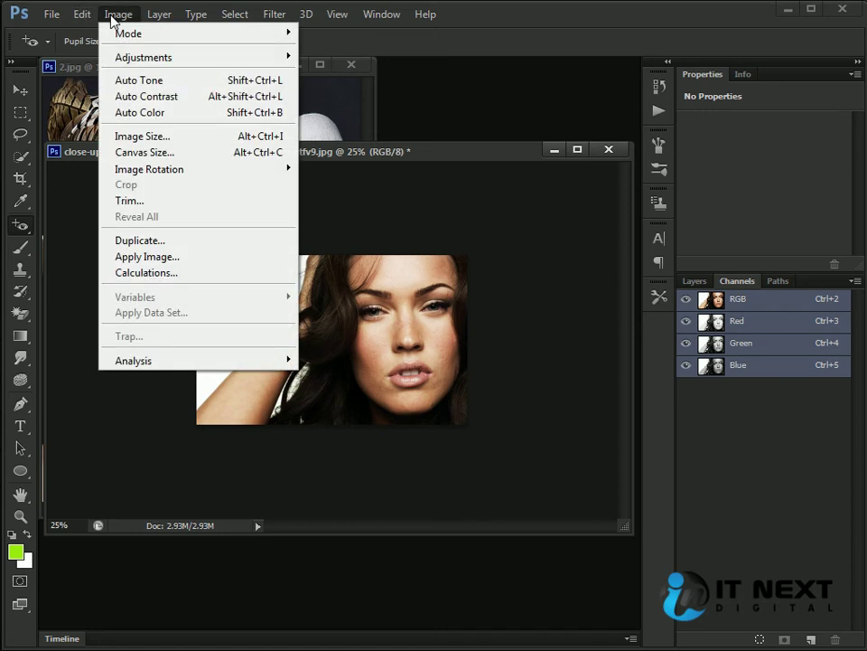
click(200, 154)
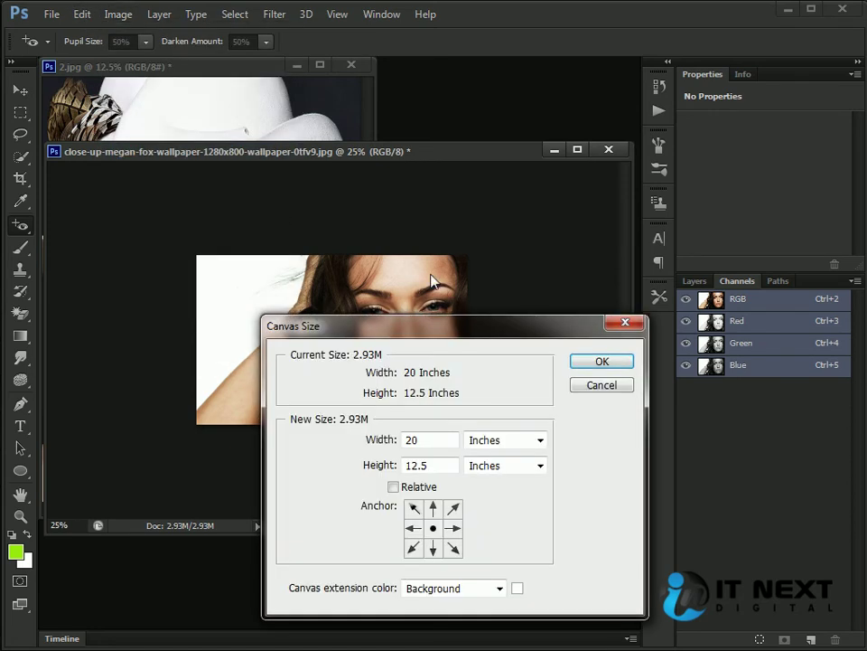
drag(489, 341, 620, 301)
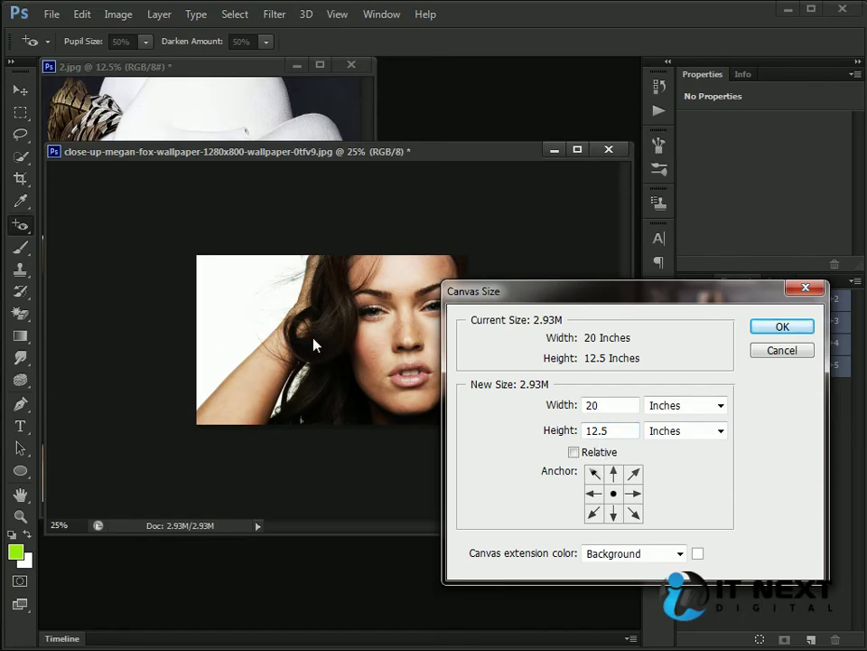
drag(575, 295, 579, 308)
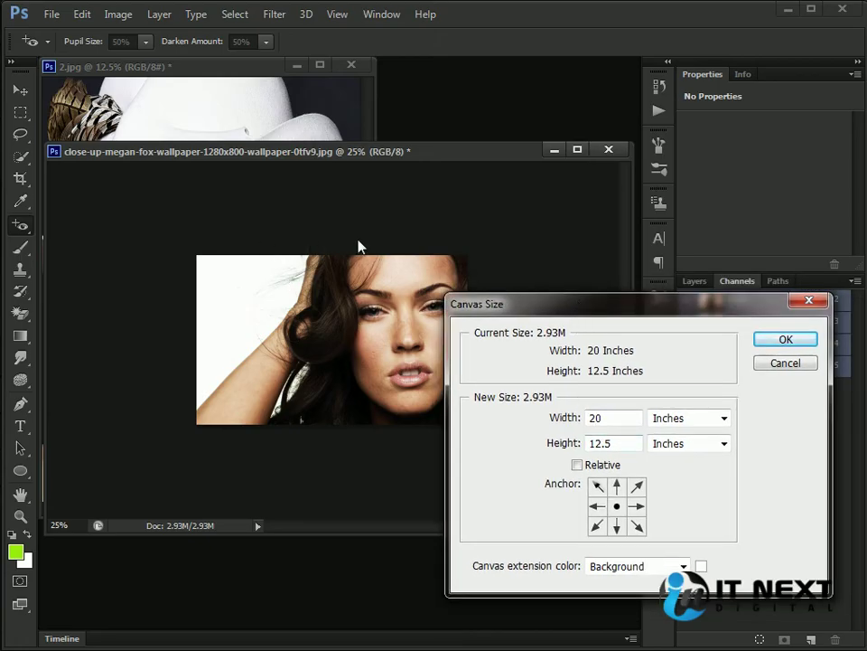
click(598, 486)
click(637, 526)
click(617, 526)
click(597, 487)
click(637, 486)
click(637, 526)
click(597, 526)
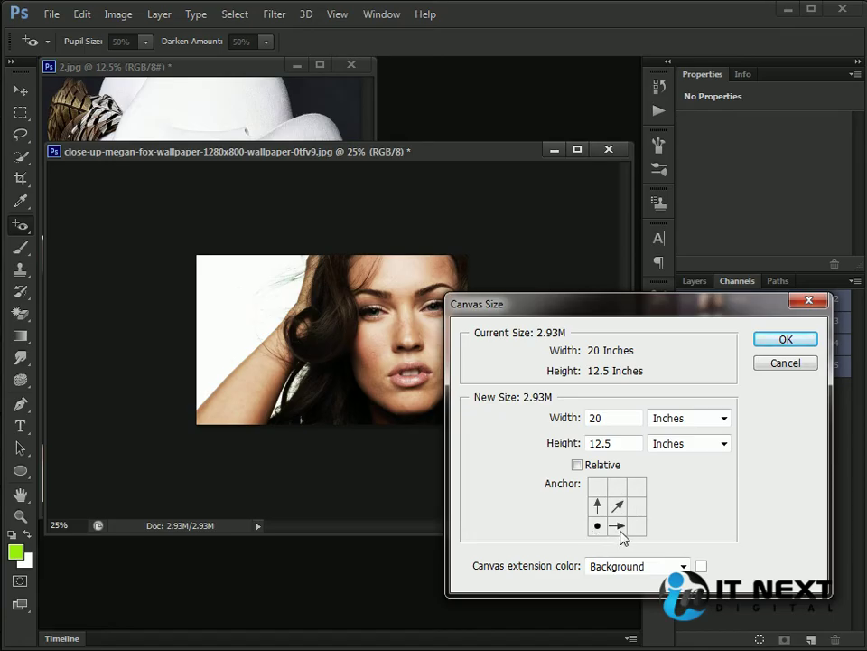
click(617, 526)
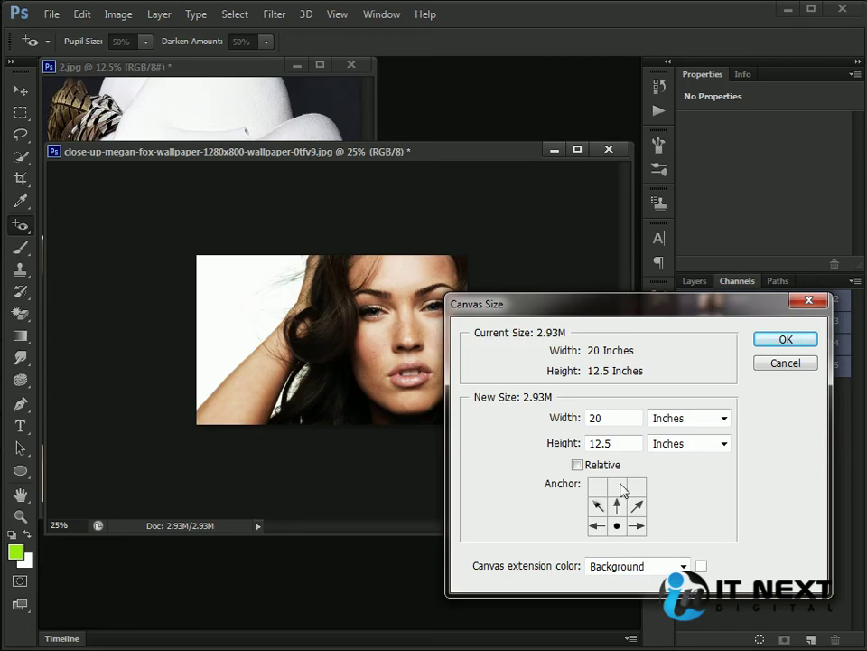
- Extend the canvas height to 13 inches above the portrait
drag(624, 444, 459, 450)
text(13)
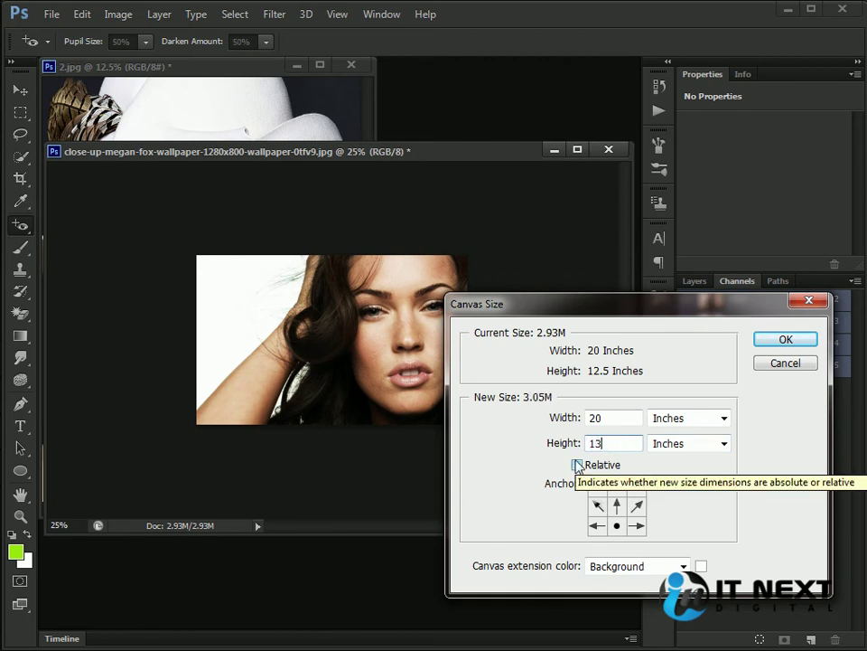
click(783, 340)
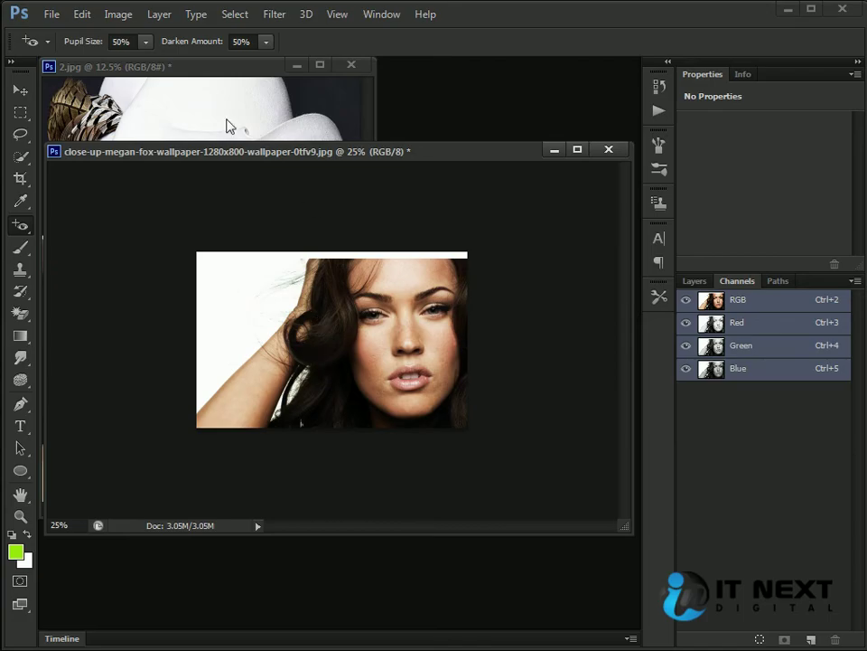
- In the canvas size settings, anchor the portrait at the middle left and switch the units to pixels
click(118, 14)
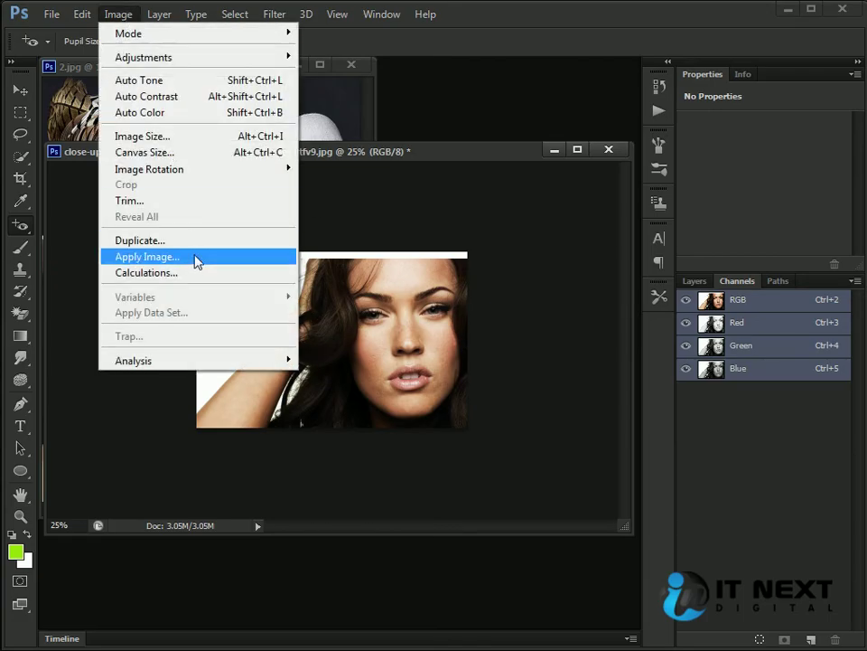
click(185, 152)
drag(553, 307, 474, 322)
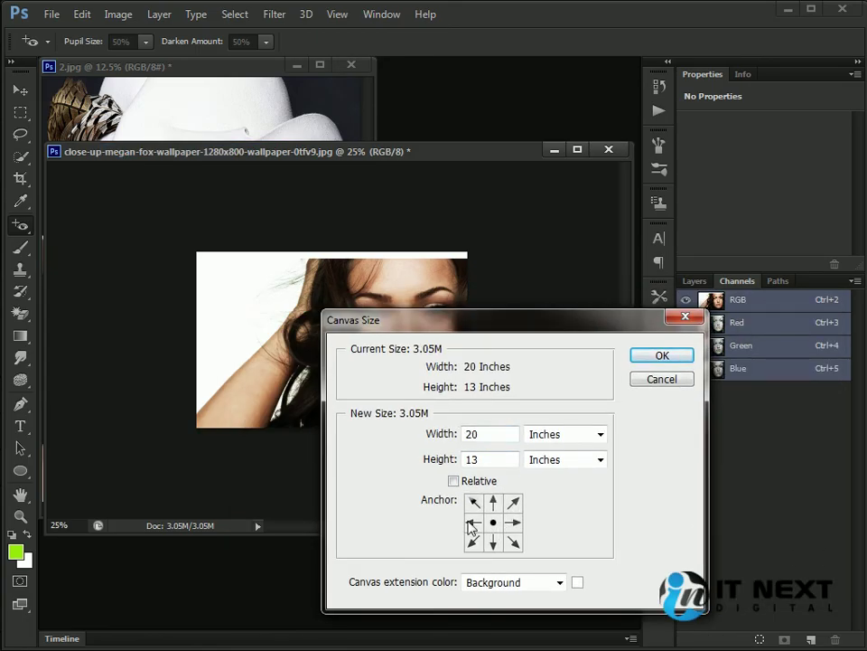
click(474, 523)
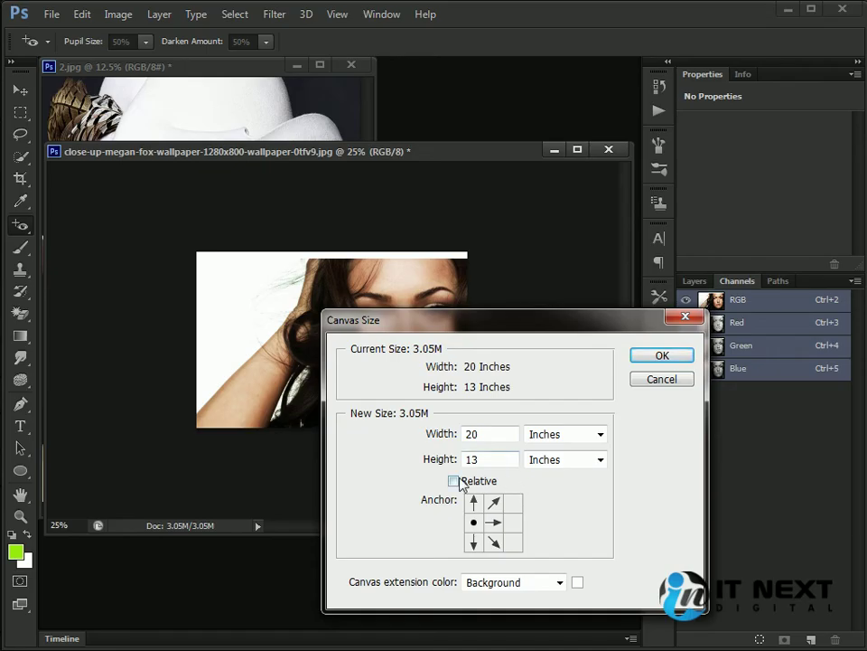
click(600, 459)
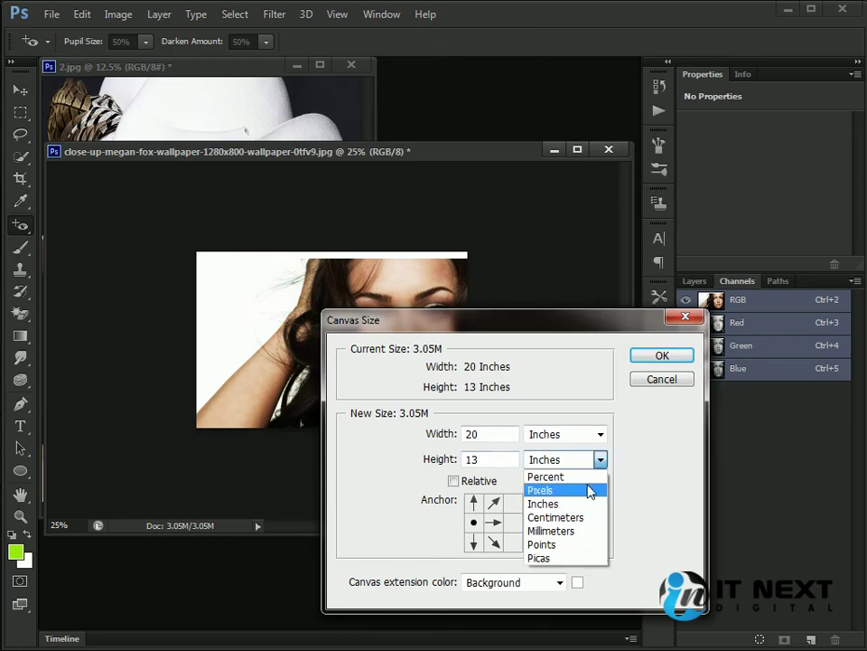
click(560, 488)
click(499, 459)
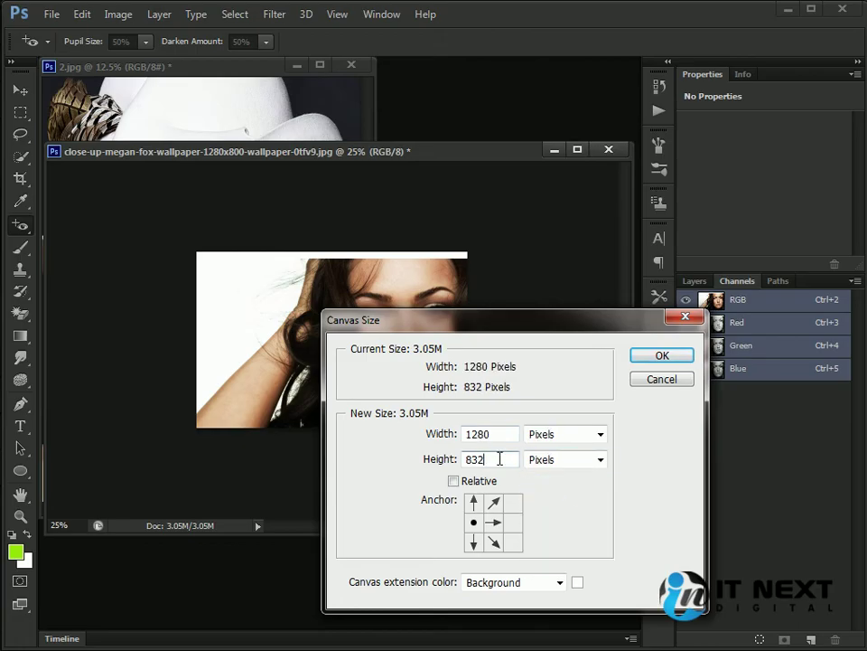
- Extend the canvas width to 1500 pixels, and undo both the width and height extensions
drag(503, 459, 386, 459)
click(500, 435)
double_click(507, 435)
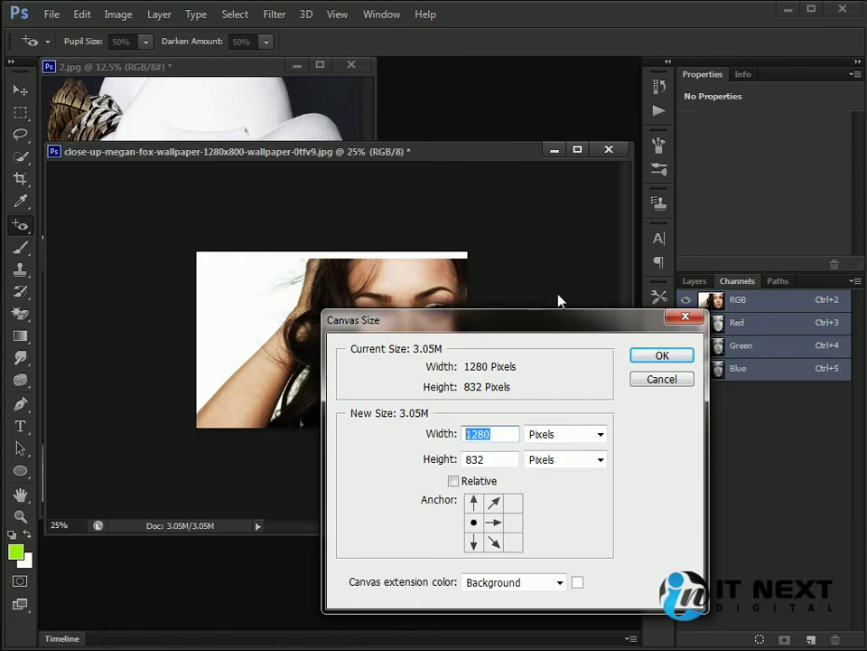
click(503, 434)
double_click(494, 434)
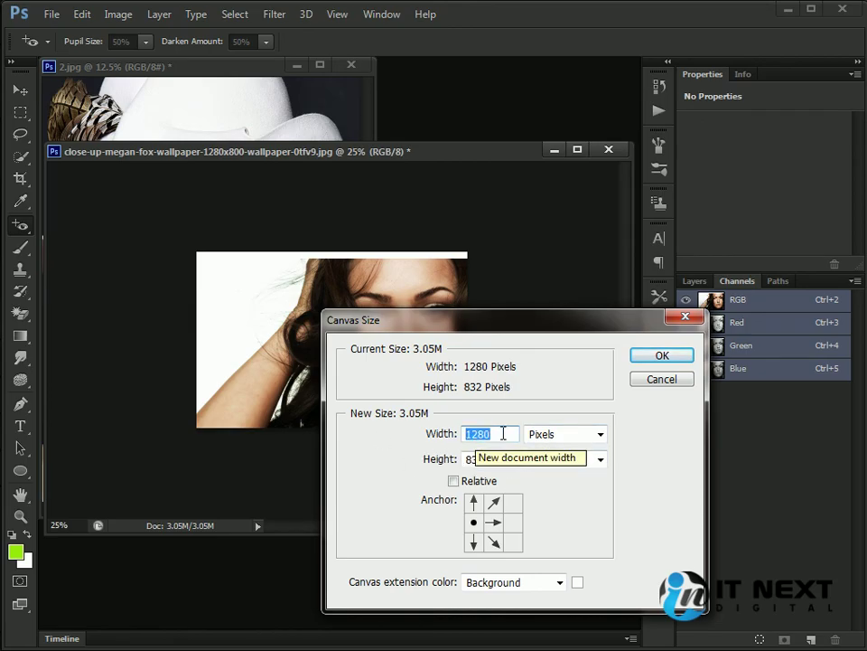
text(1500)
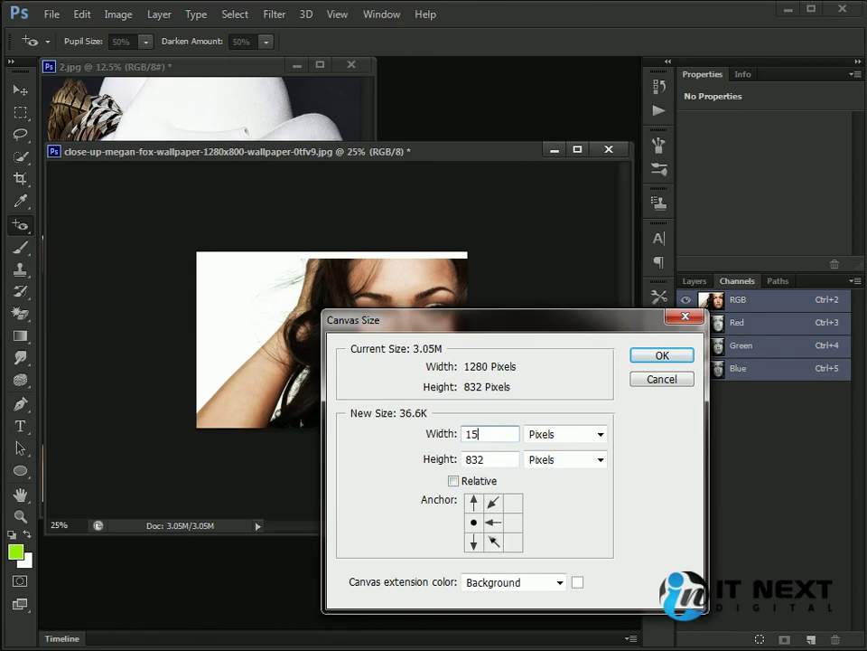
click(646, 355)
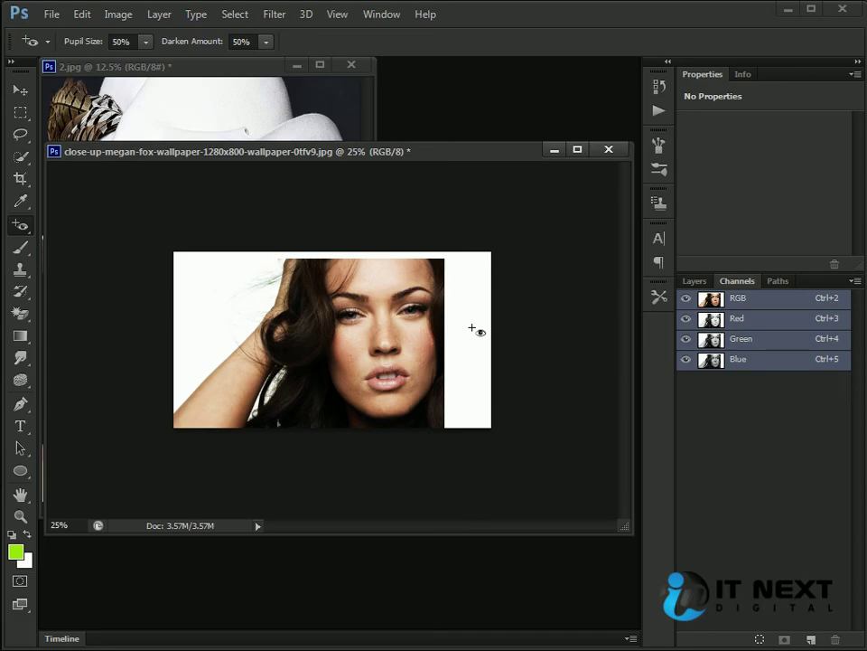
key(ctrl+z)
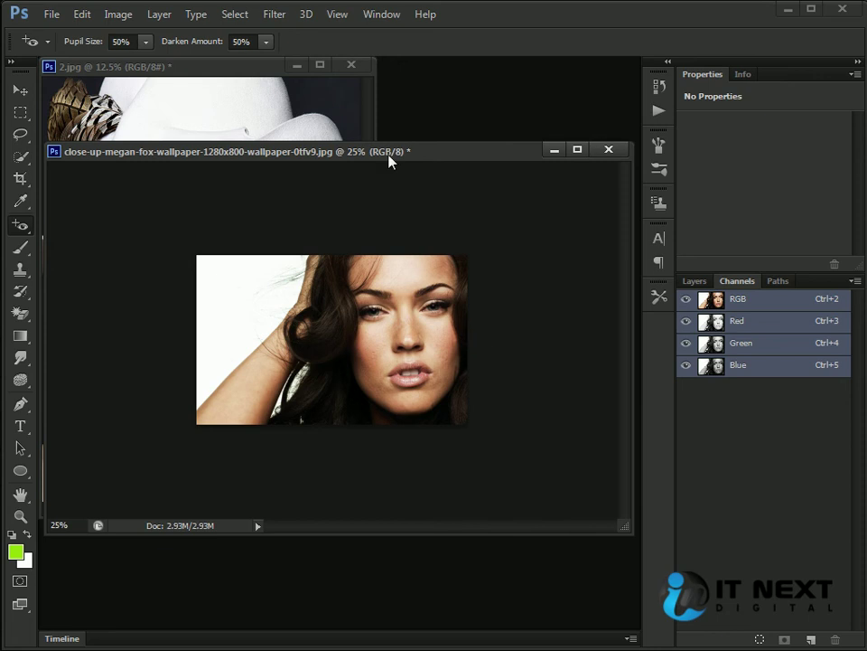
- Extend the canvas to a width of 21 inches with the portrait anchored at the middle left
click(133, 13)
click(197, 155)
drag(502, 324, 561, 329)
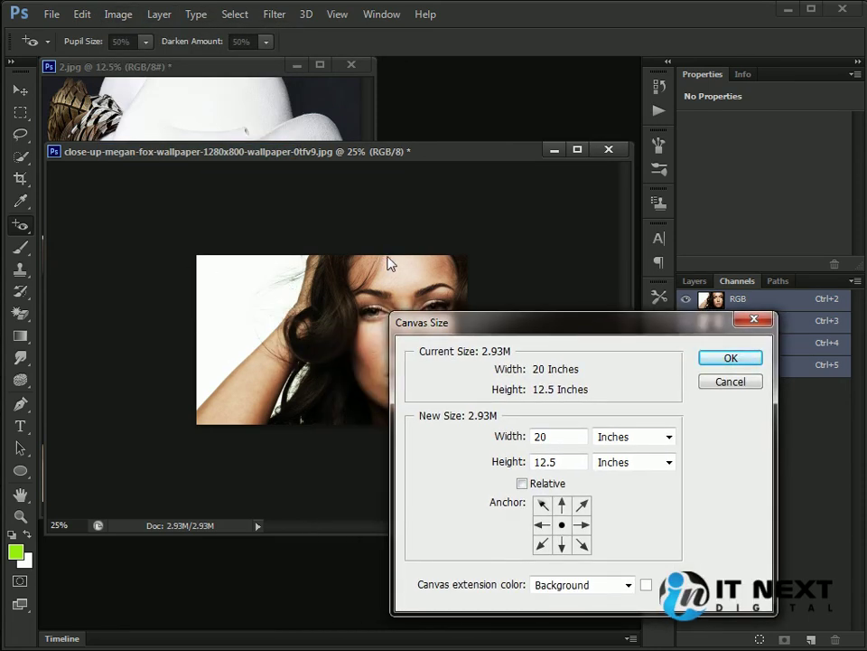
click(542, 524)
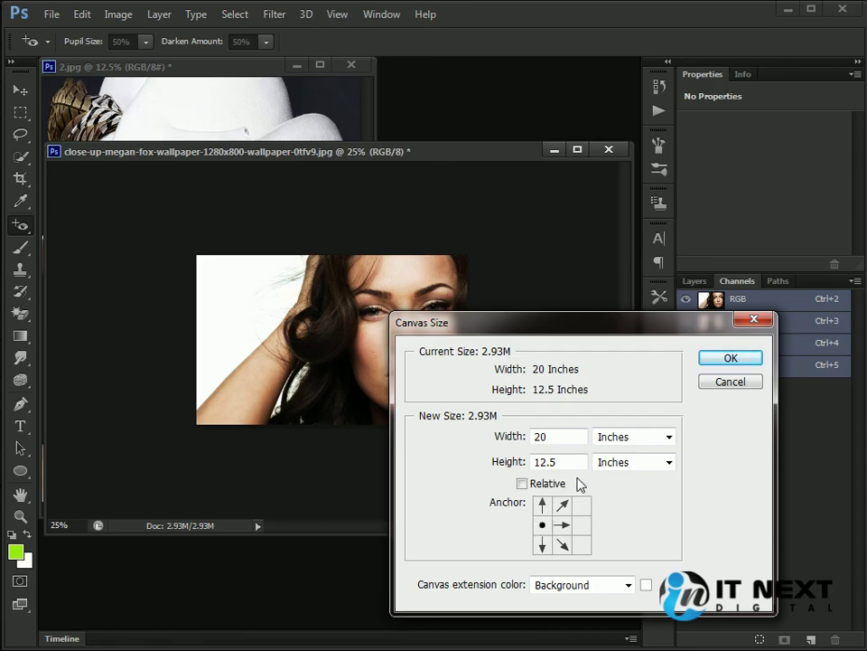
drag(564, 462, 500, 461)
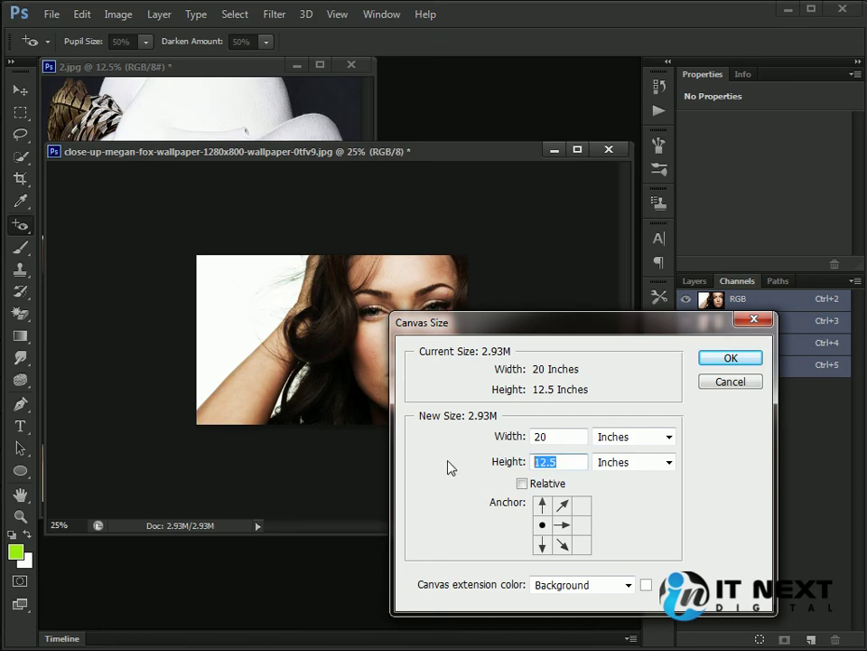
drag(568, 436, 414, 424)
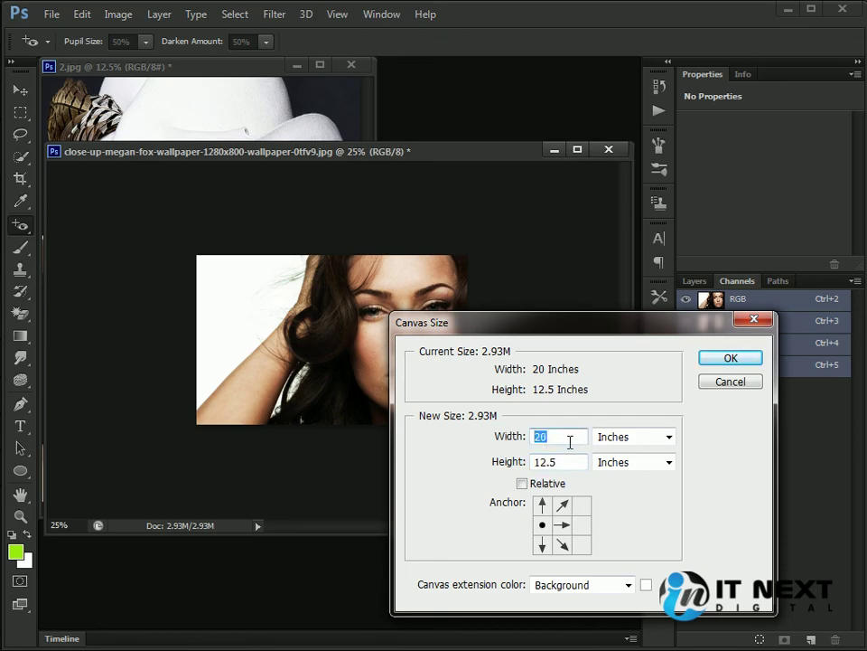
text(21)
click(750, 359)
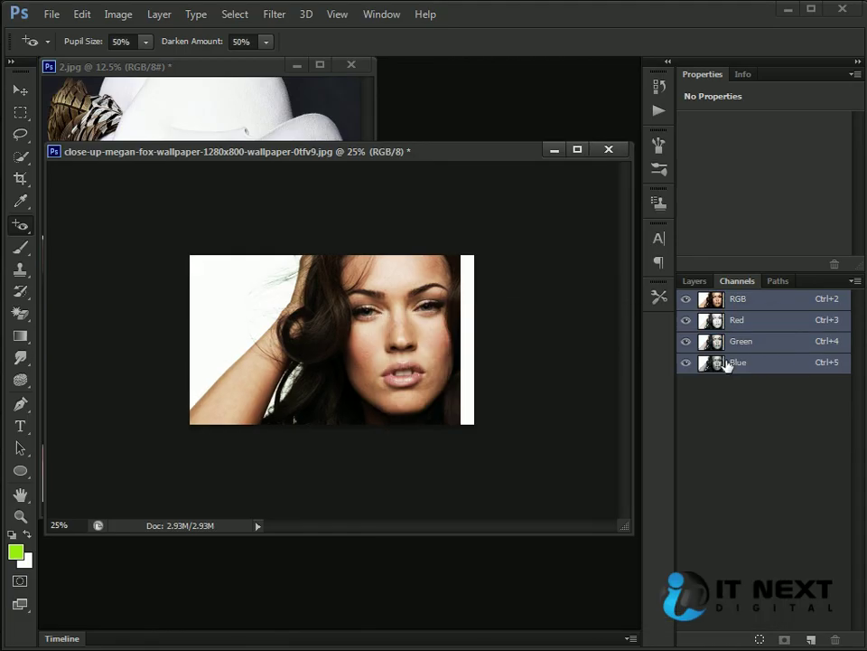
- Extend the canvas to a width of 22 inches with the image anchored at the middle right
click(120, 16)
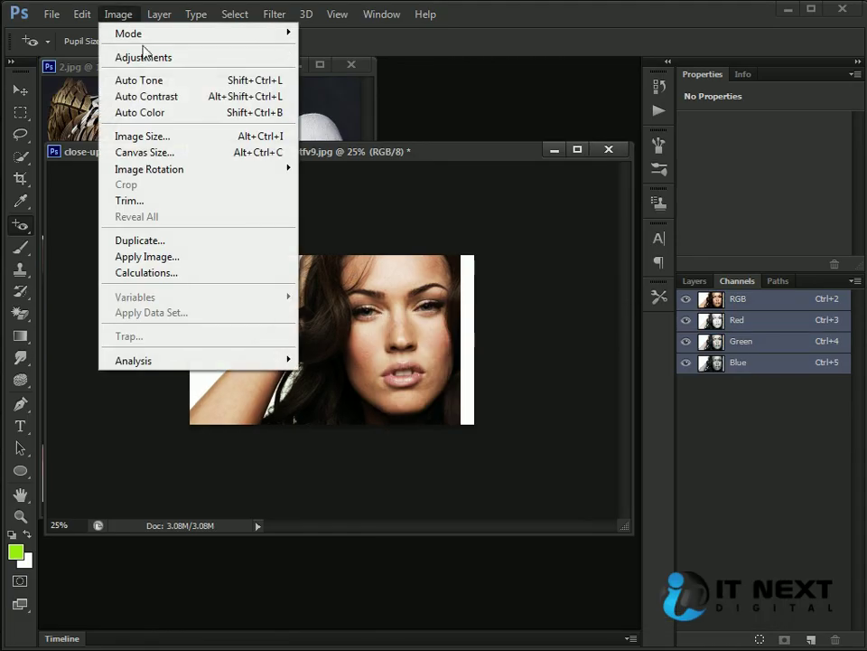
click(193, 150)
click(582, 524)
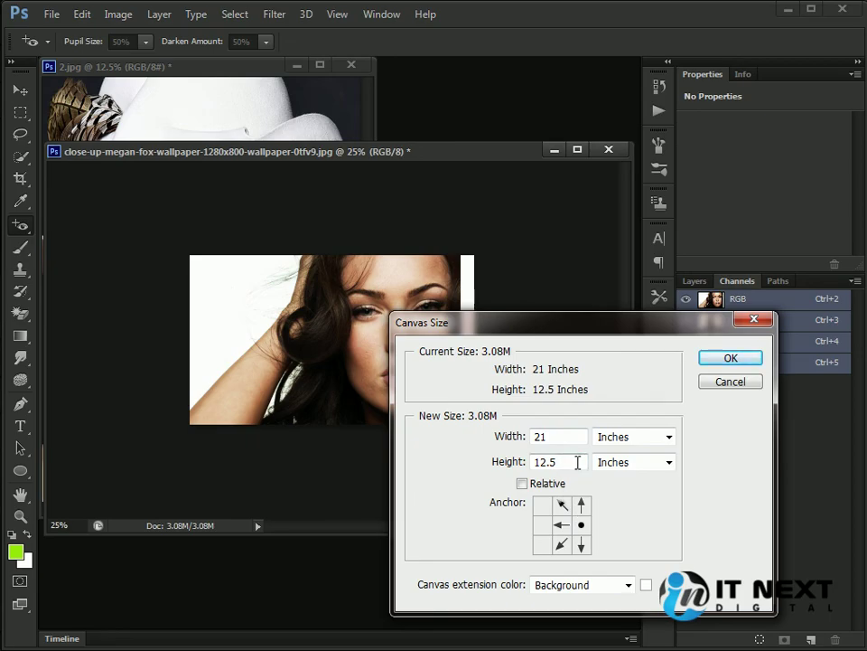
drag(596, 323, 542, 325)
double_click(501, 462)
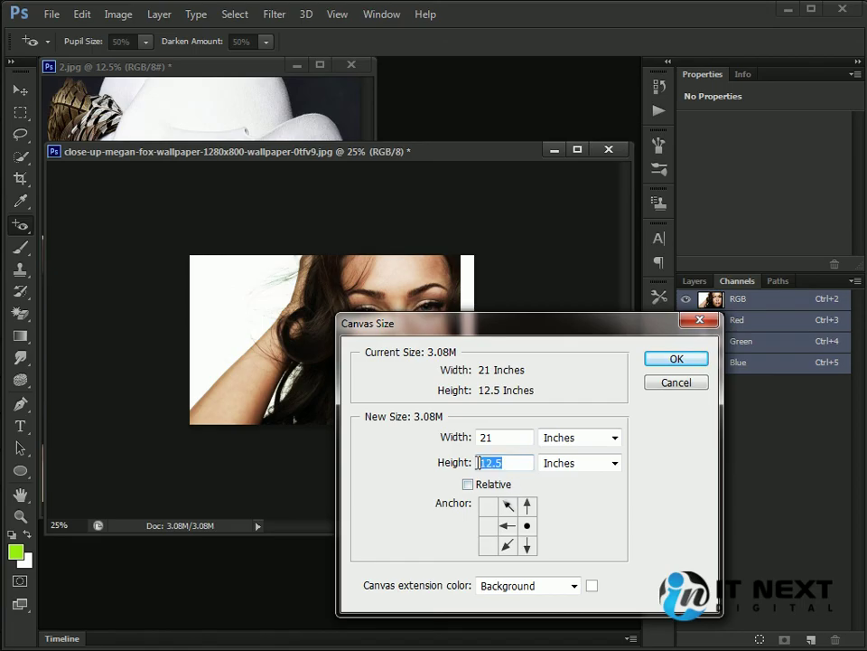
key(shift+Tab)
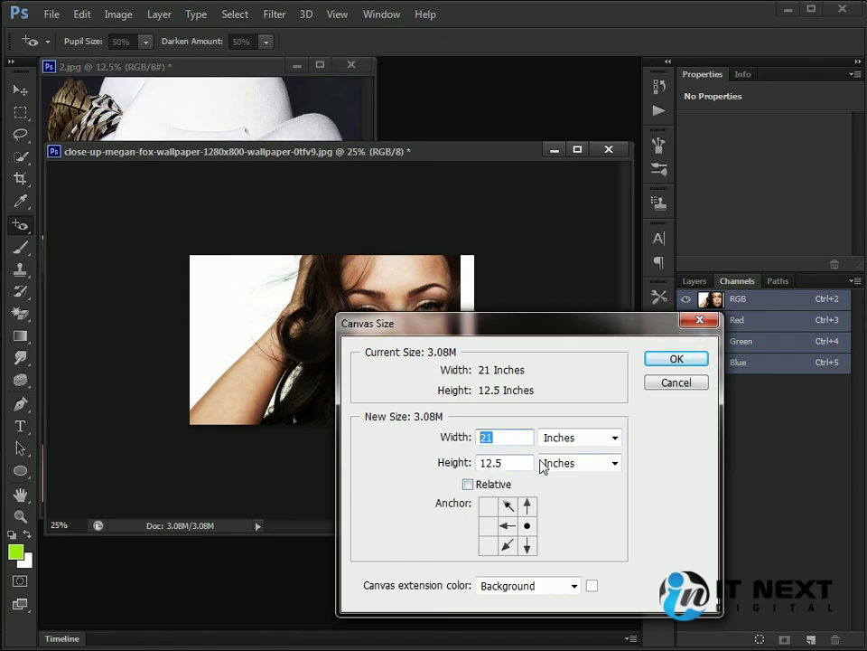
text(22)
click(673, 360)
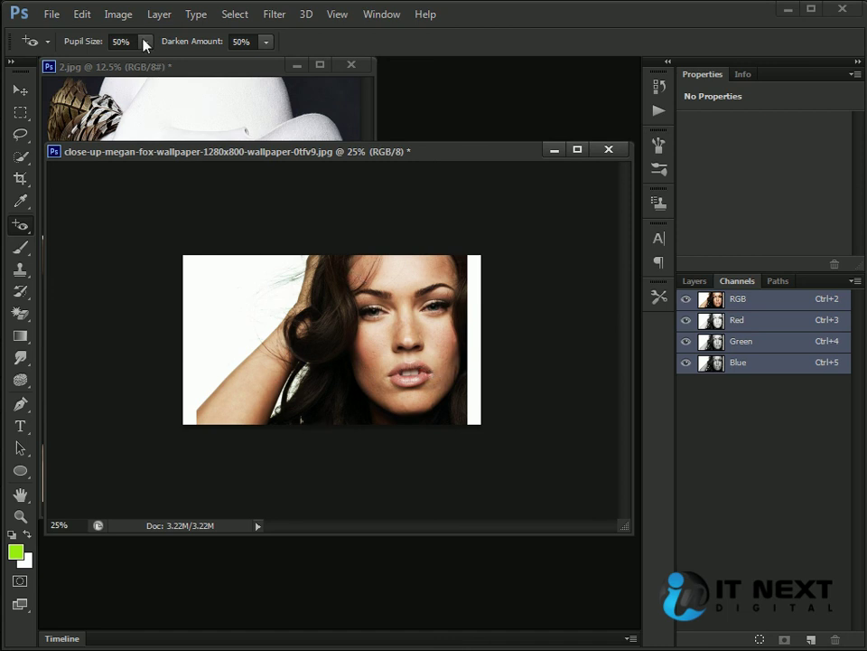
- Extend the canvas to a height of 13.5 inches with the portrait anchored at the bottom center
click(119, 14)
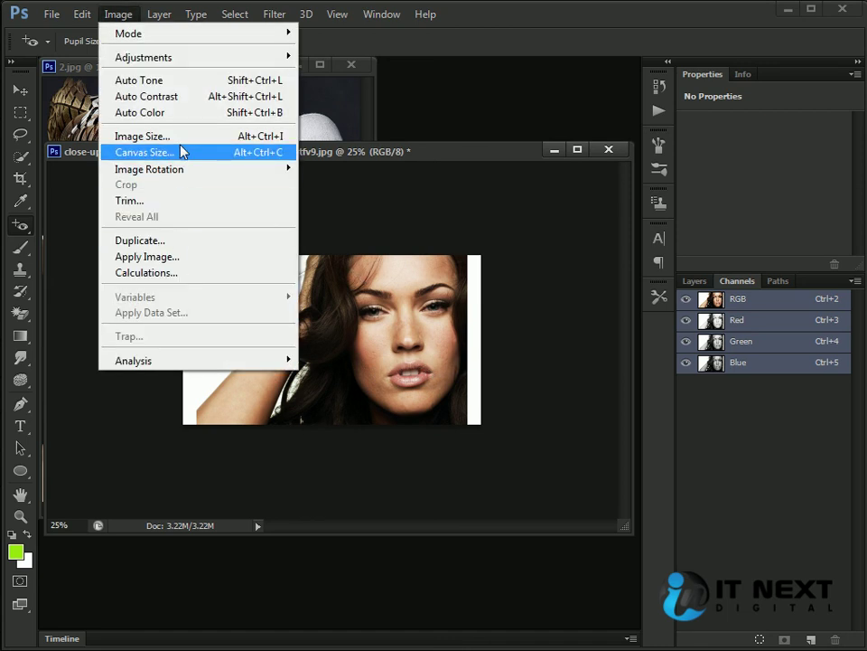
click(226, 152)
click(508, 546)
click(508, 526)
drag(511, 462, 483, 495)
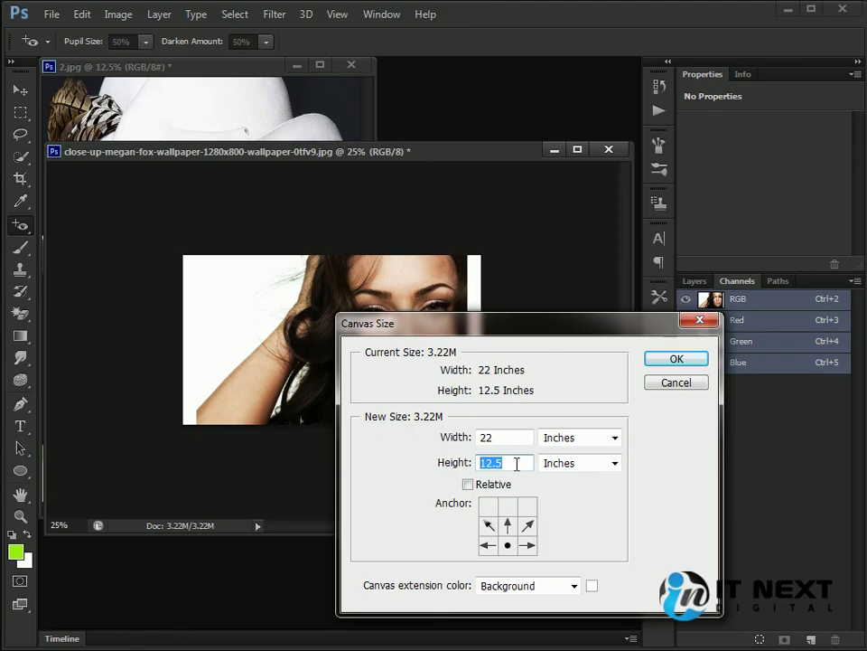
text(1)
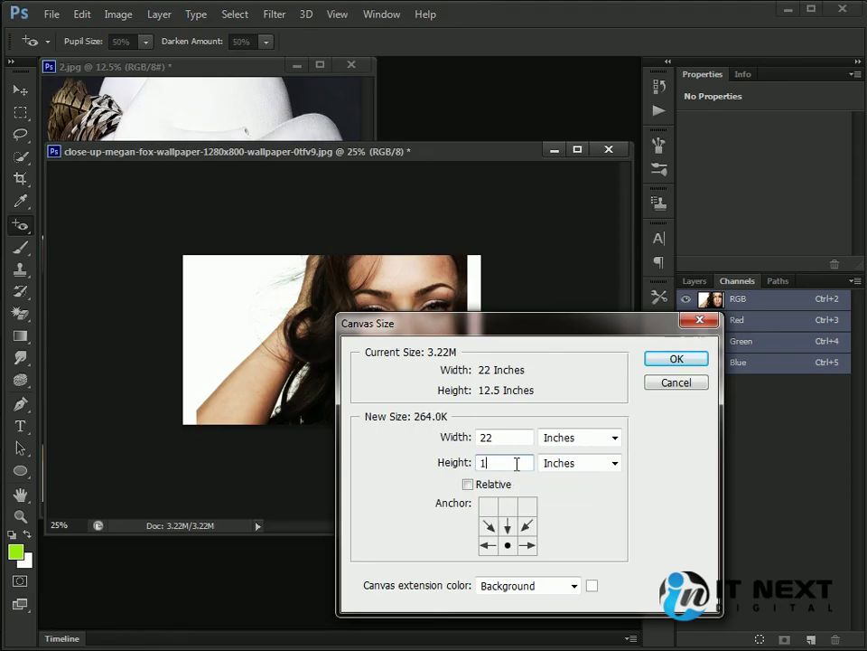
text(3.5)
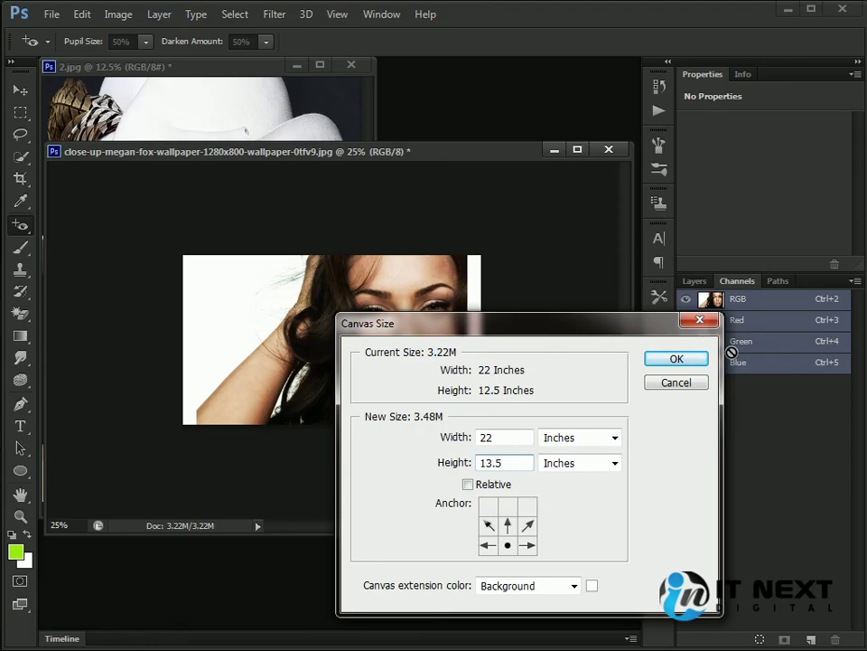
click(677, 359)
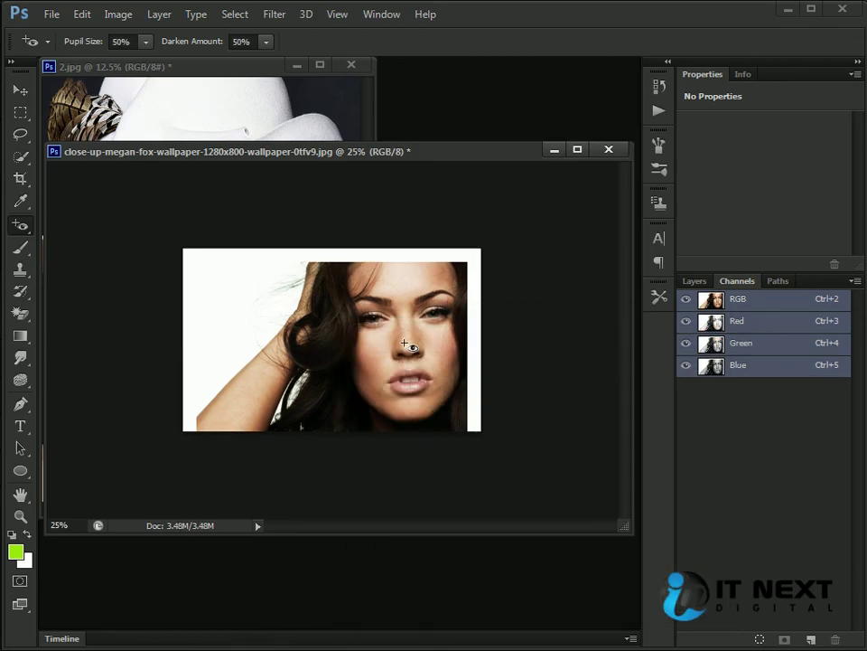
- Extend the canvas to a height of 14.5 inches with the portrait anchored at the top center
click(118, 14)
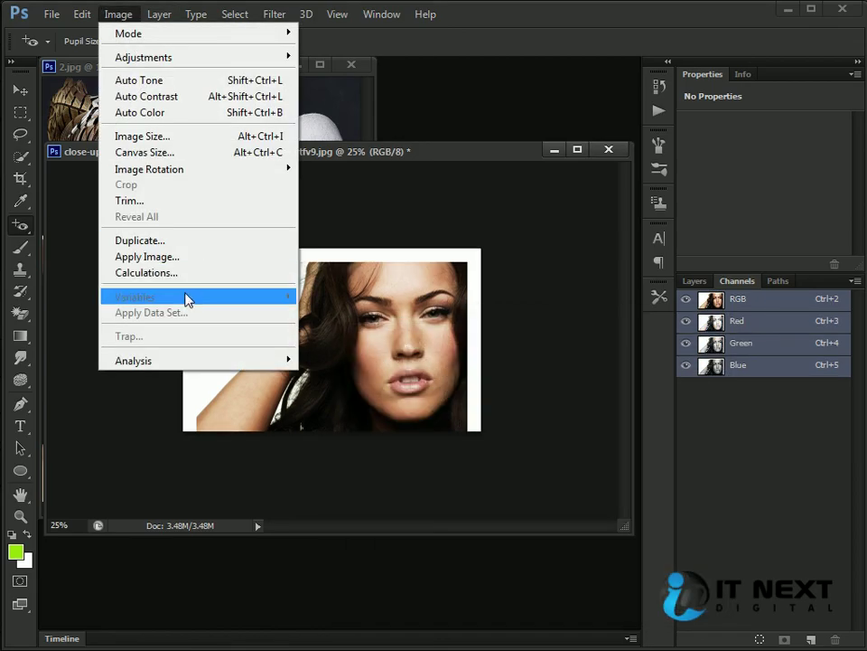
click(140, 151)
click(507, 506)
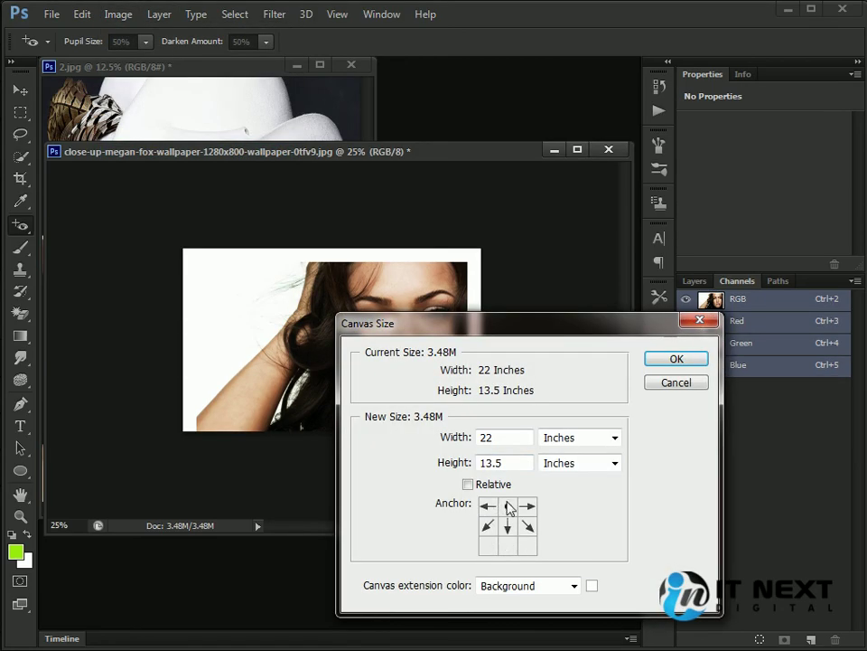
drag(507, 466, 365, 461)
text(14.5)
click(676, 360)
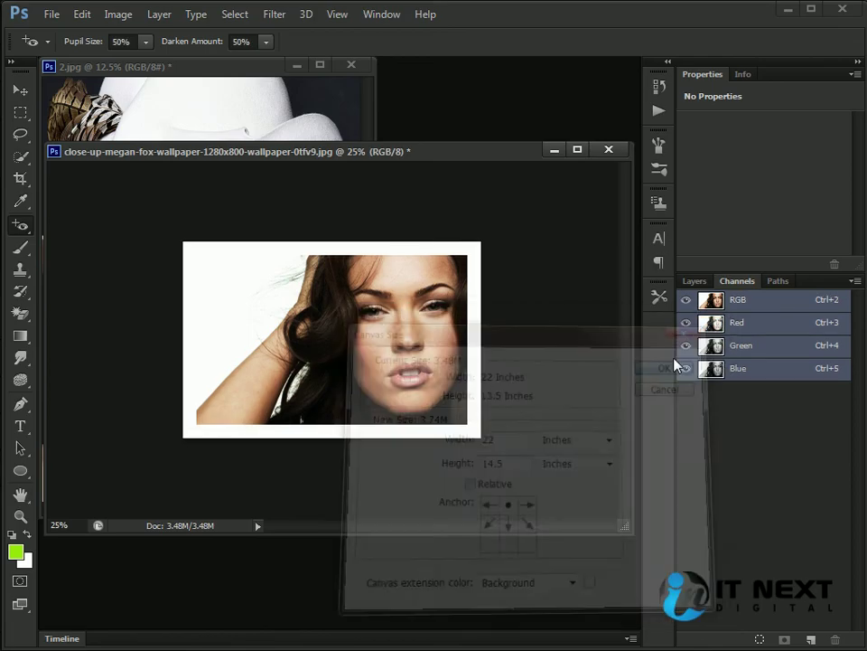